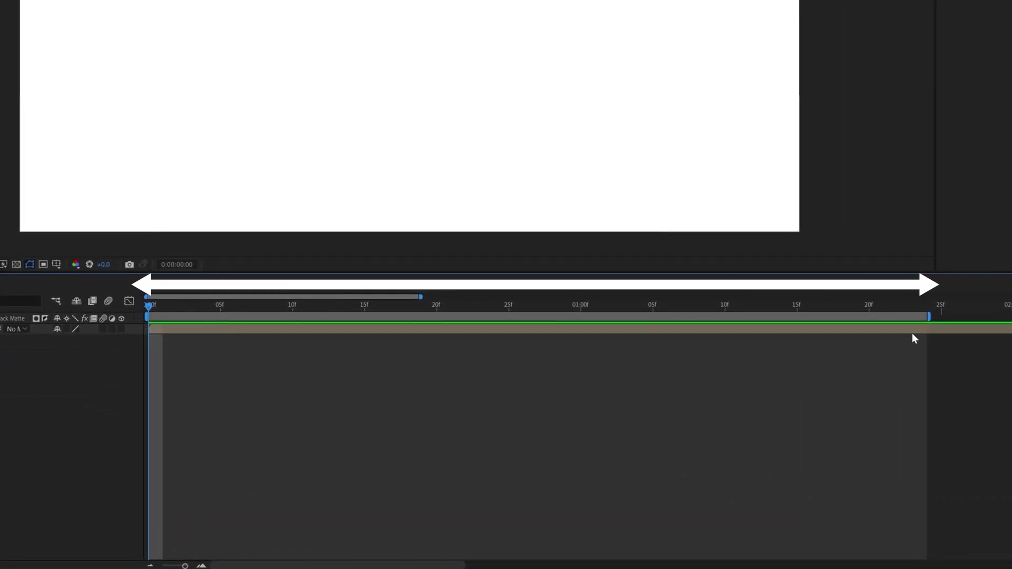
Step: Scrub through the Social Media Icons work area and play back the icon animation
drag(154, 311, 915, 329)
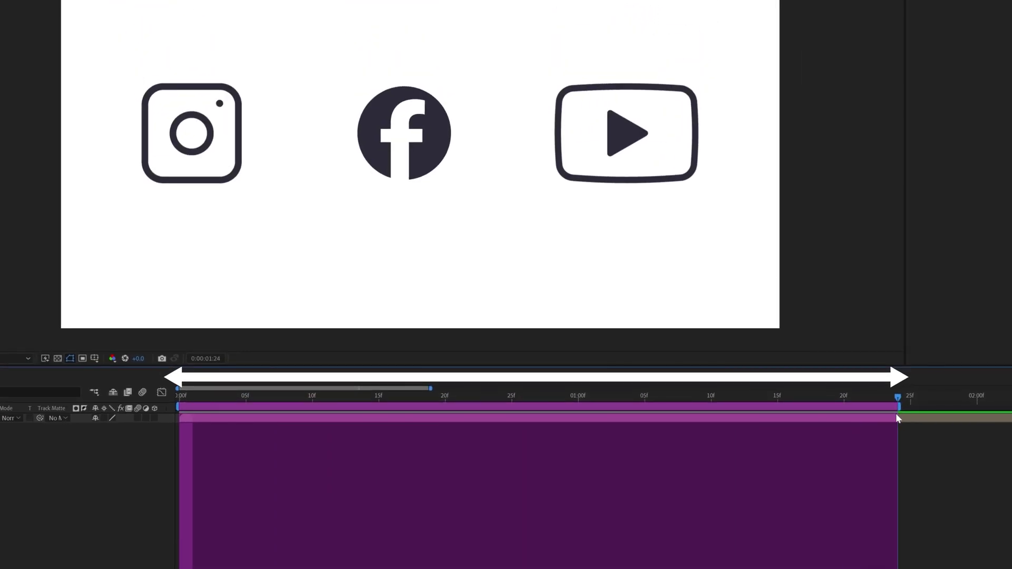
key(shift+Page_Up)
key(shift+Page_Up)
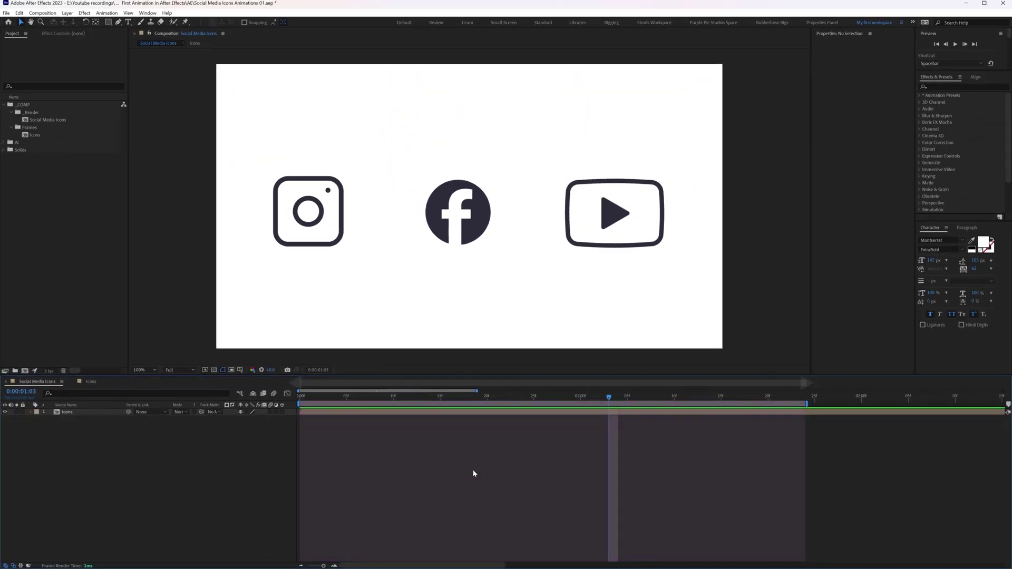
key(space)
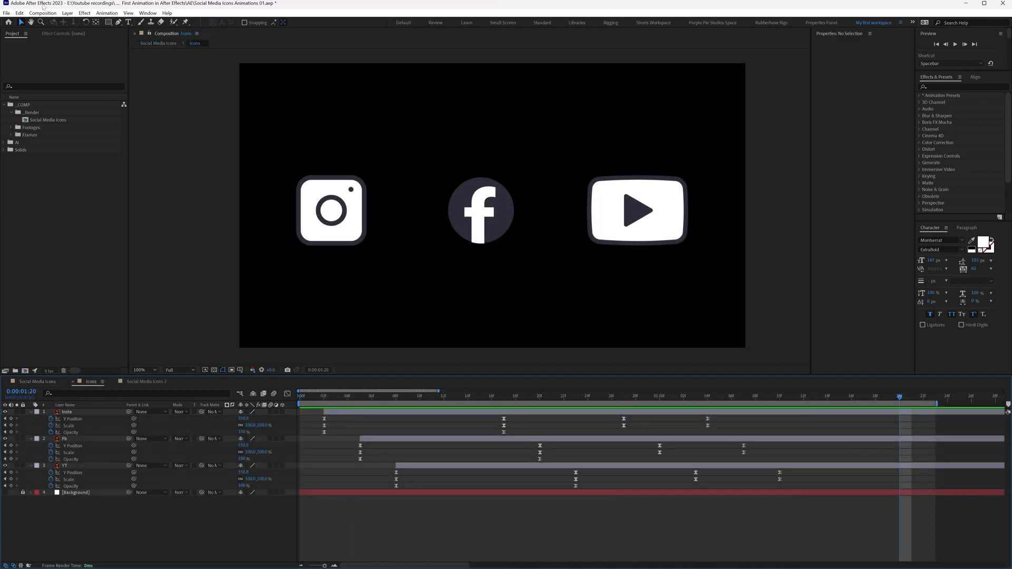
Step: Try the muted red B15B5B as the background color in the Icons composition's settings
click(42, 13)
click(65, 34)
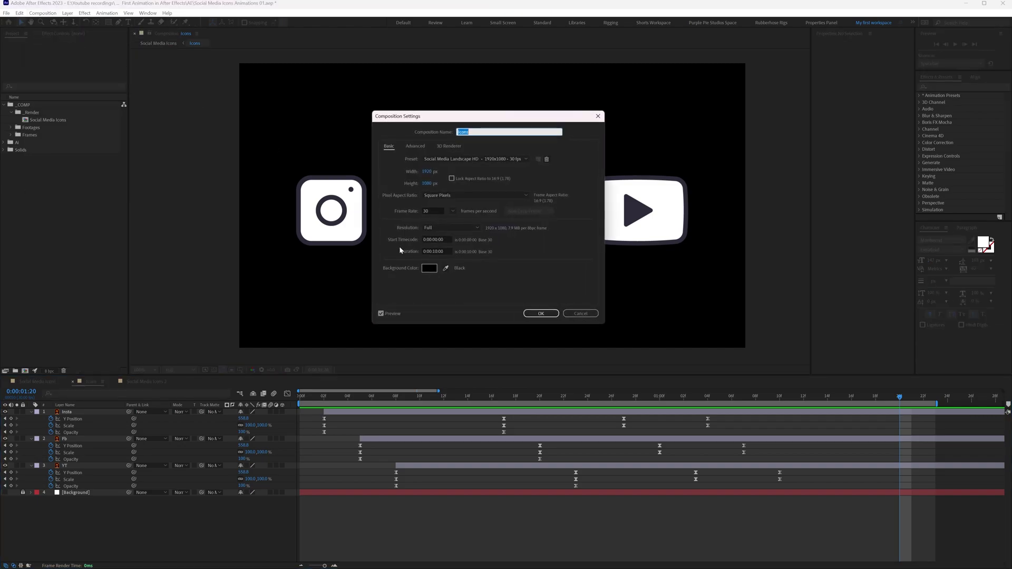
click(429, 270)
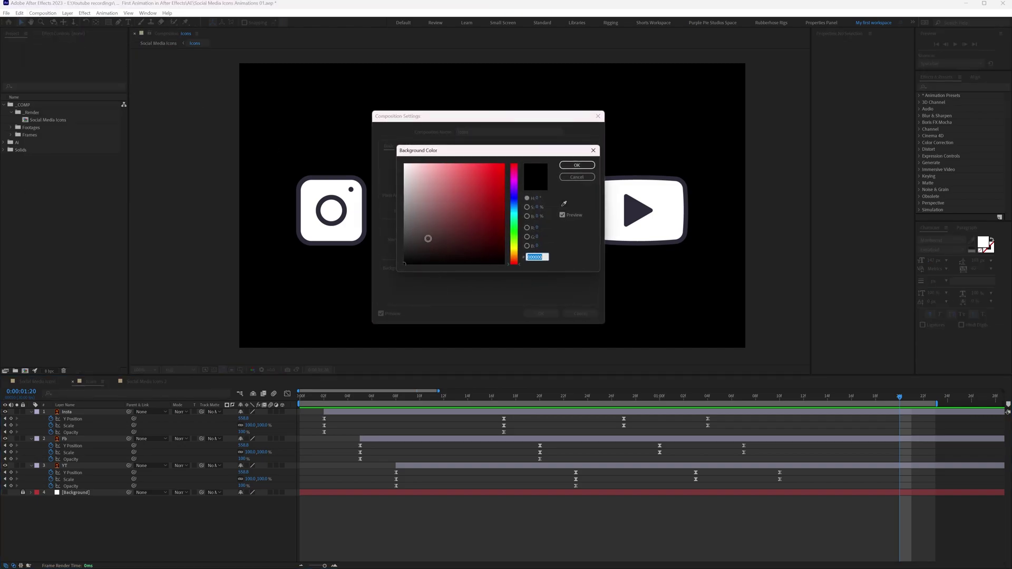
drag(456, 221, 452, 194)
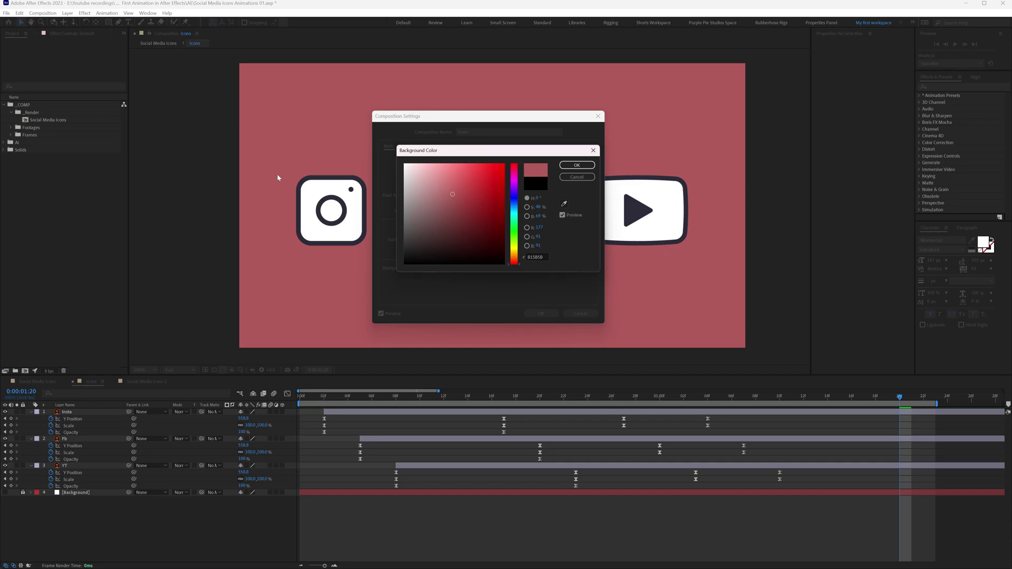
click(577, 176)
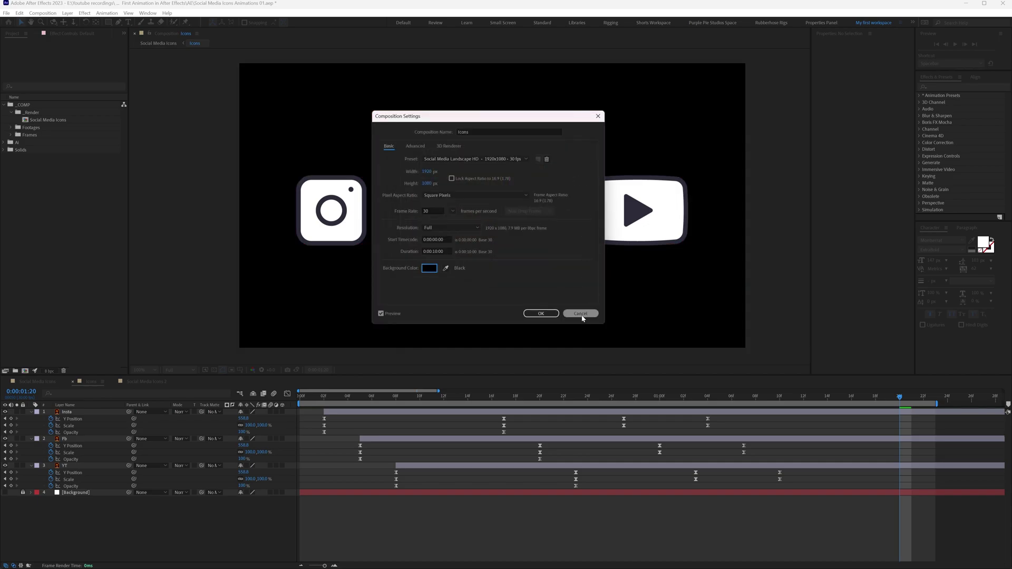
click(580, 313)
Step: Preview the Icons composition's animation and turn on the visibility of its Background layer
key(space)
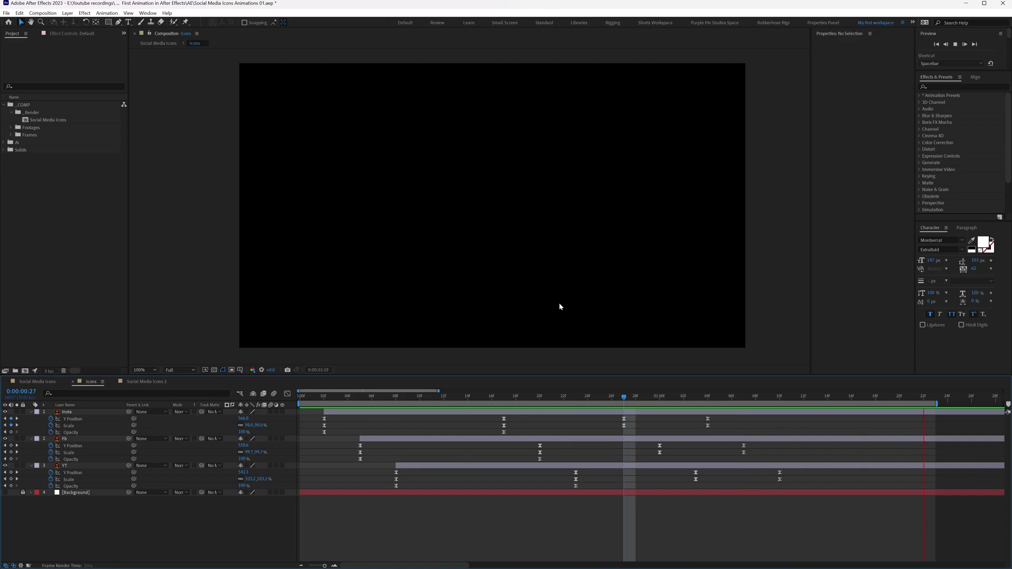
key(space)
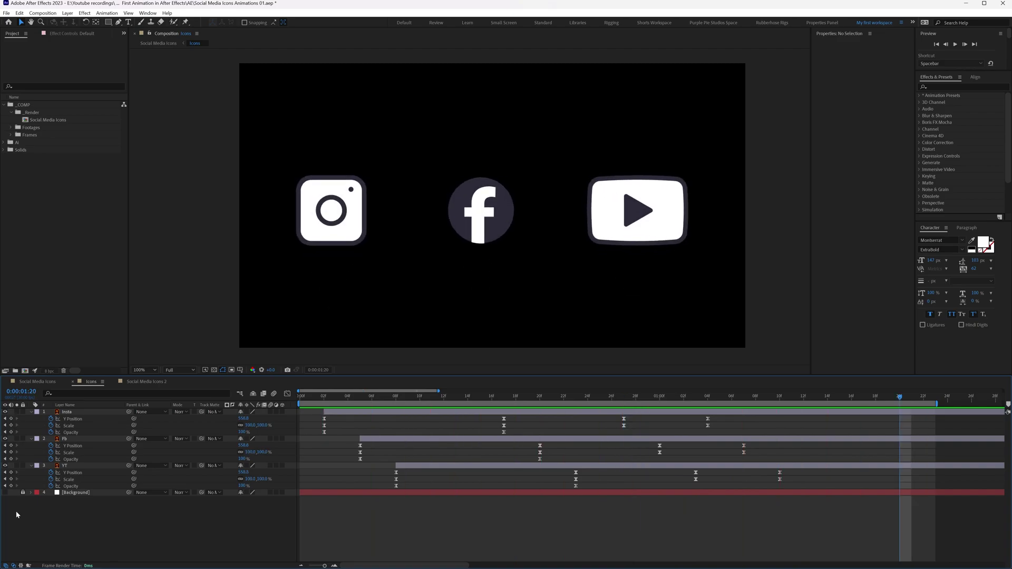
click(5, 492)
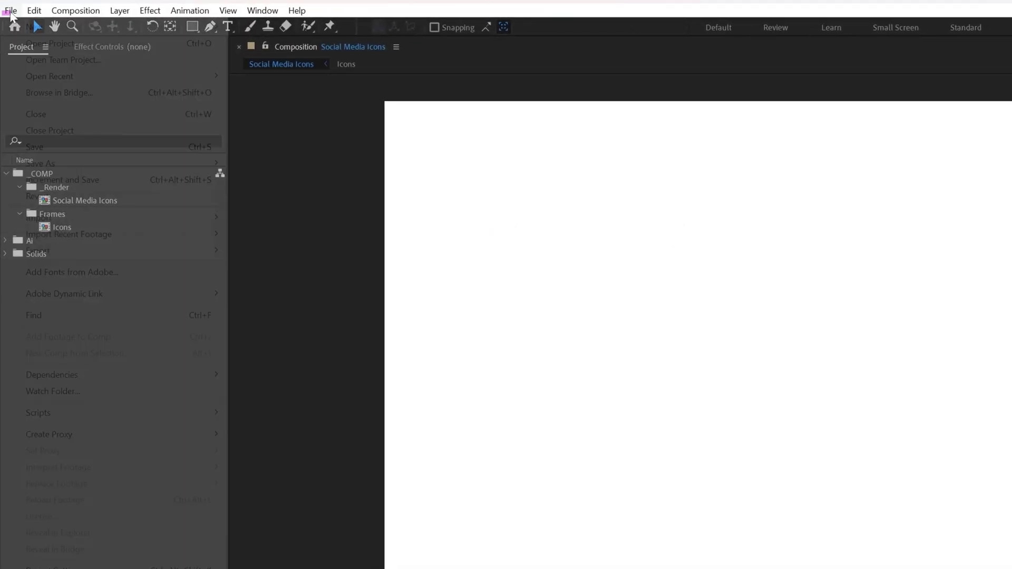
Step: Add the Social Media Icons composition to the Render Queue
click(6, 12)
mouse_move(48, 257)
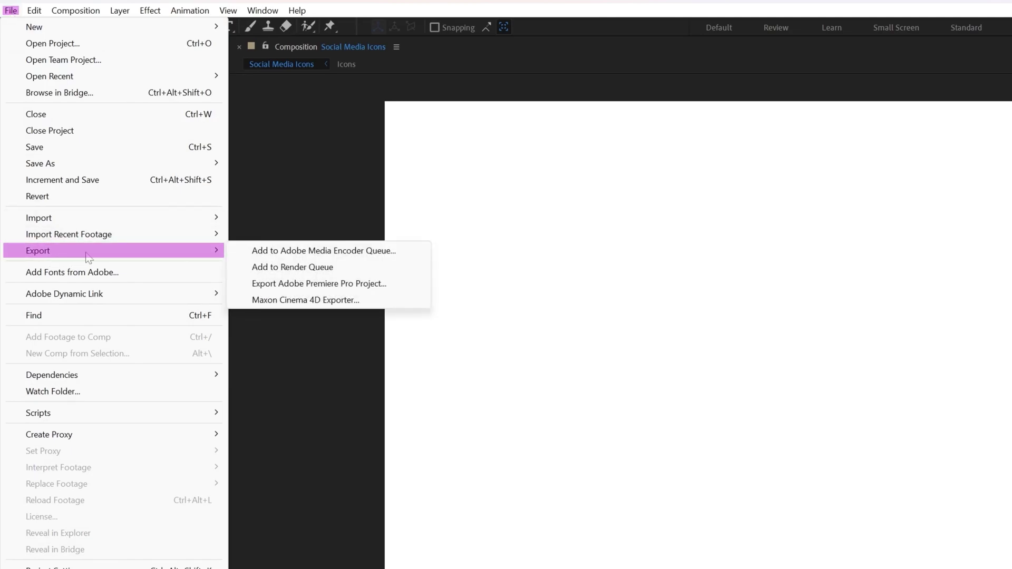
click(265, 268)
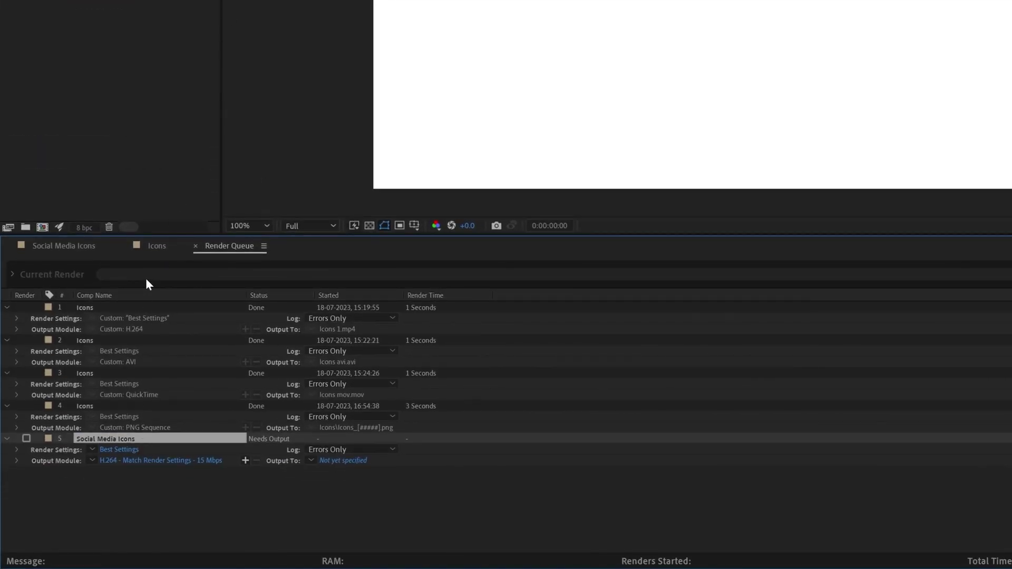
Step: Set the quality to Best and the resolution to Full in the queued Social Media Icons item's render settings
click(116, 448)
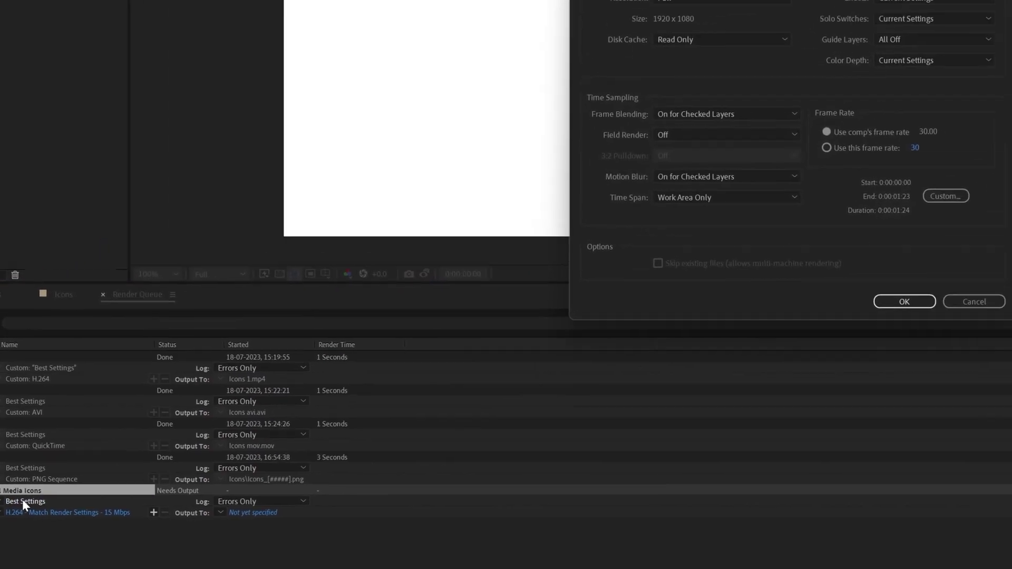
click(389, 133)
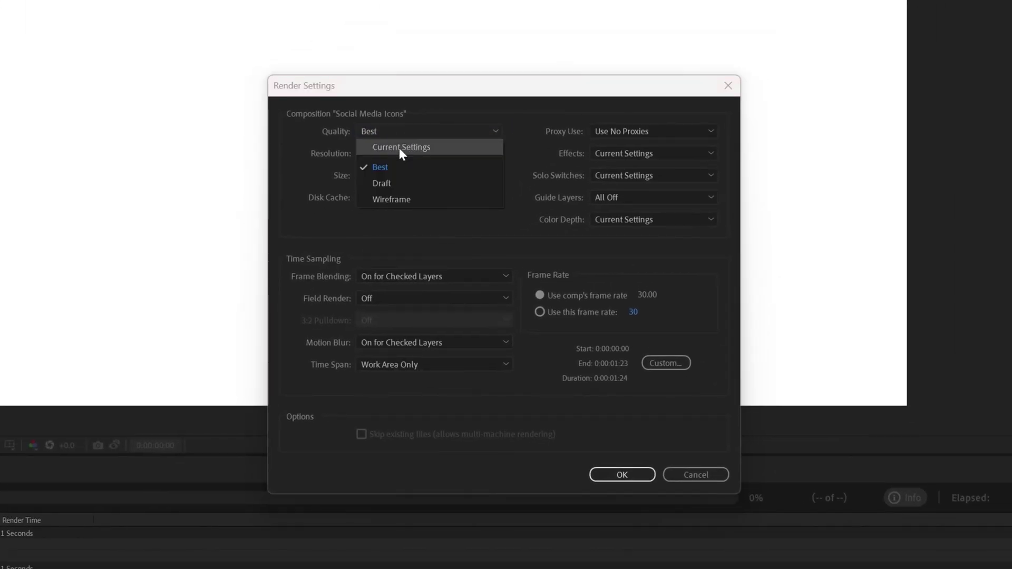
click(382, 166)
click(418, 156)
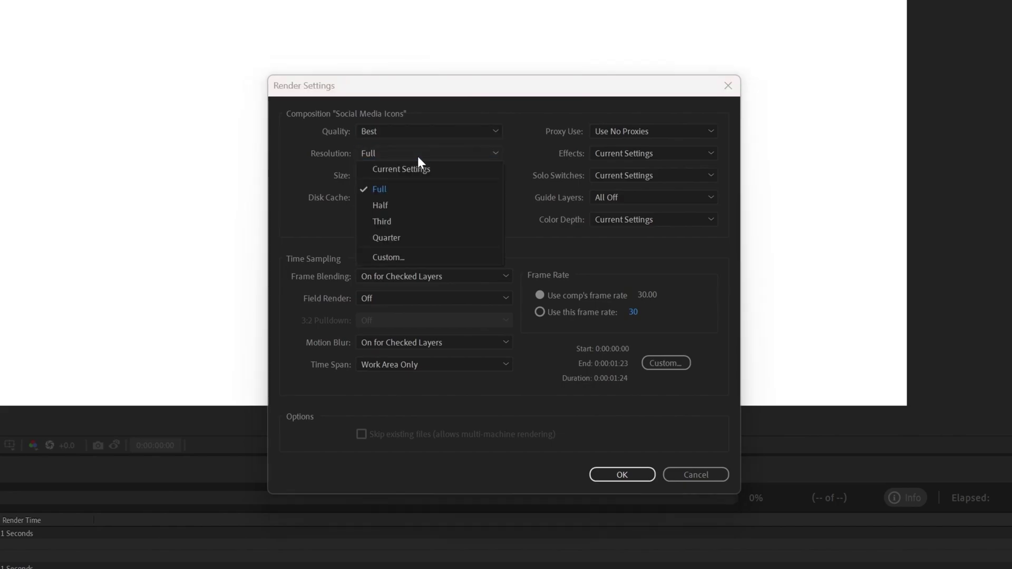
click(391, 188)
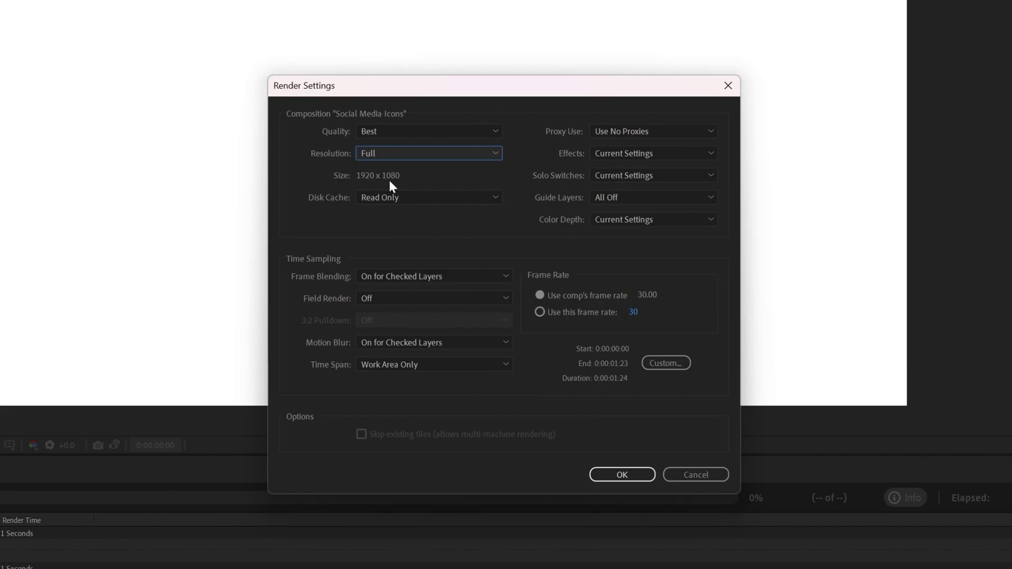
Step: Try the Half and Third render resolutions, return to Full and accept the render settings
click(381, 156)
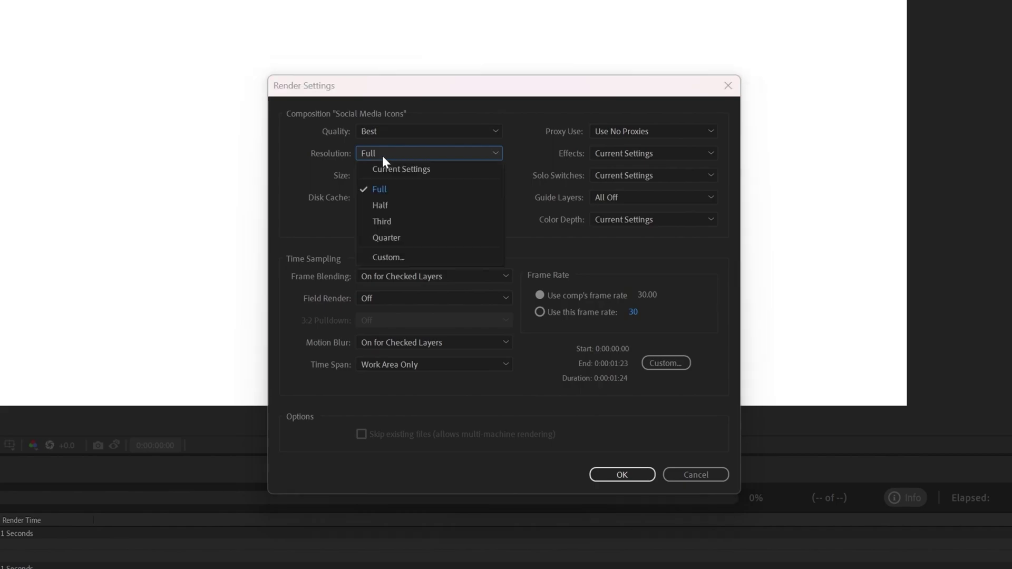
click(389, 207)
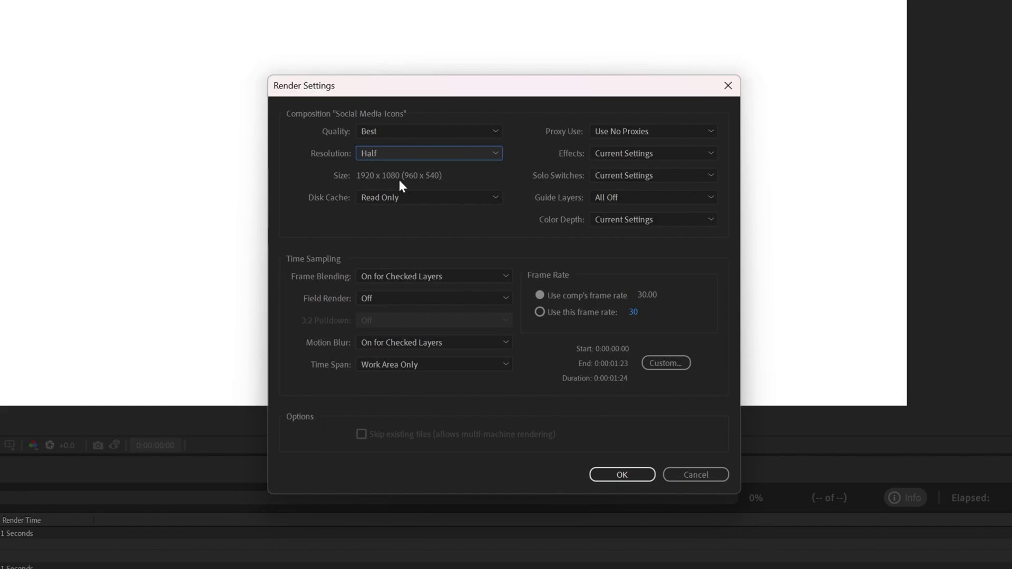
click(406, 157)
click(394, 221)
click(403, 156)
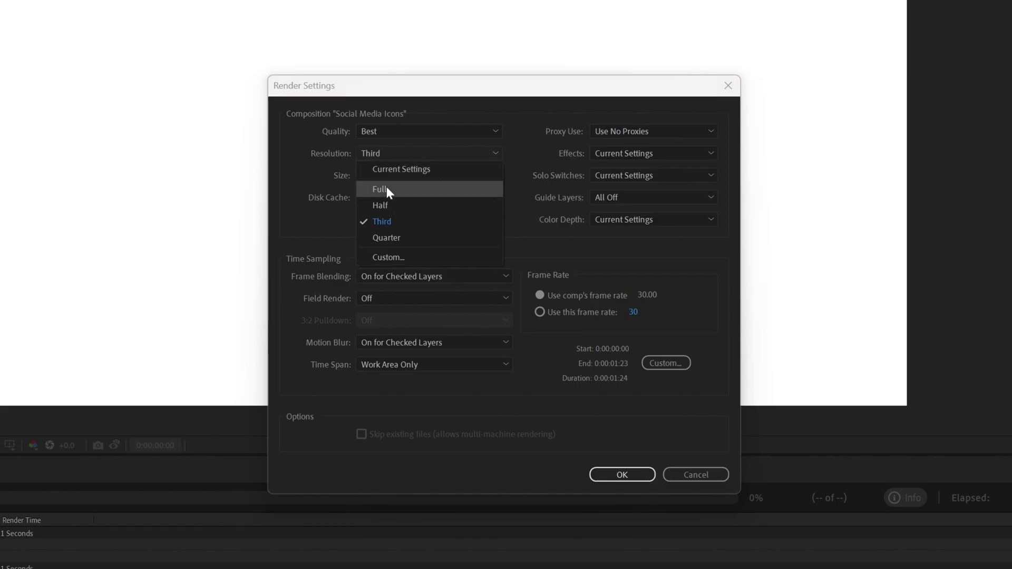
click(387, 189)
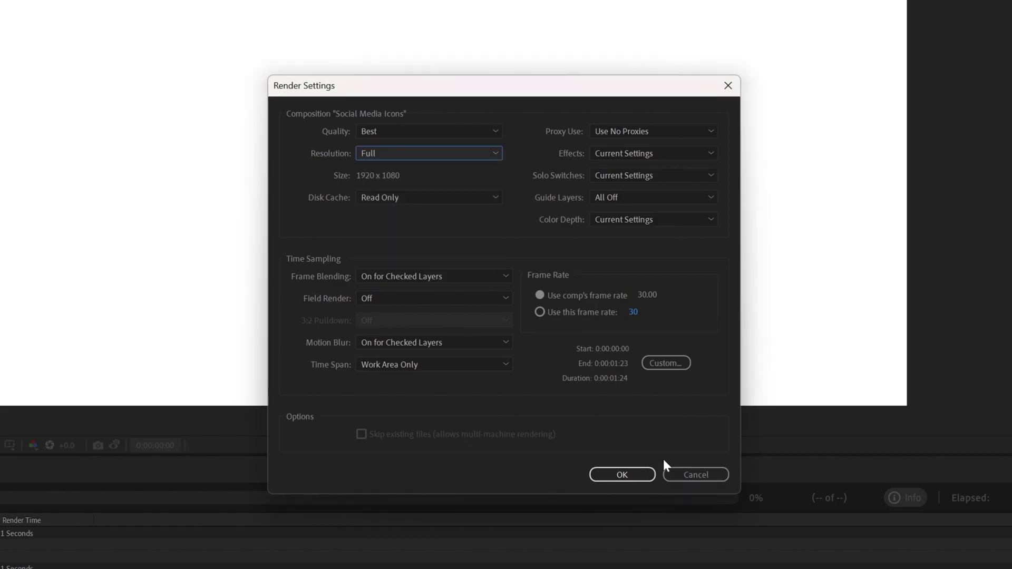
click(622, 476)
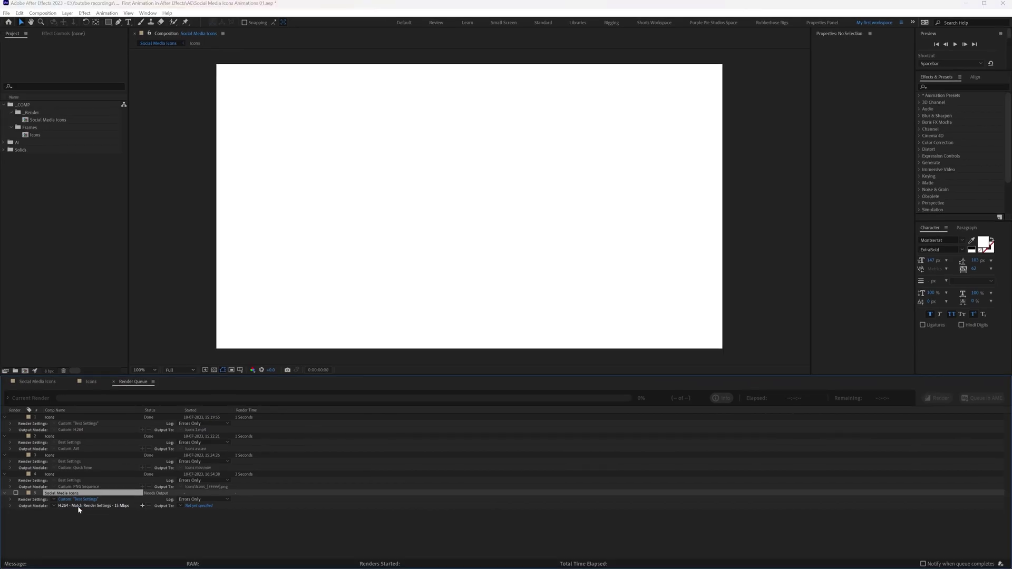
Step: Set the output module format of the queued Social Media Icons item to H.264
click(84, 506)
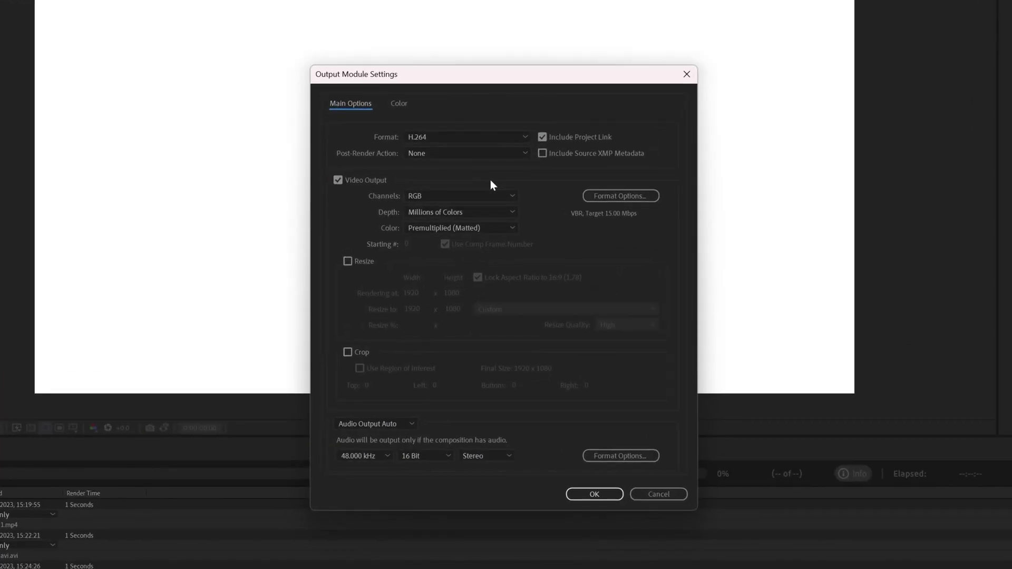
click(434, 137)
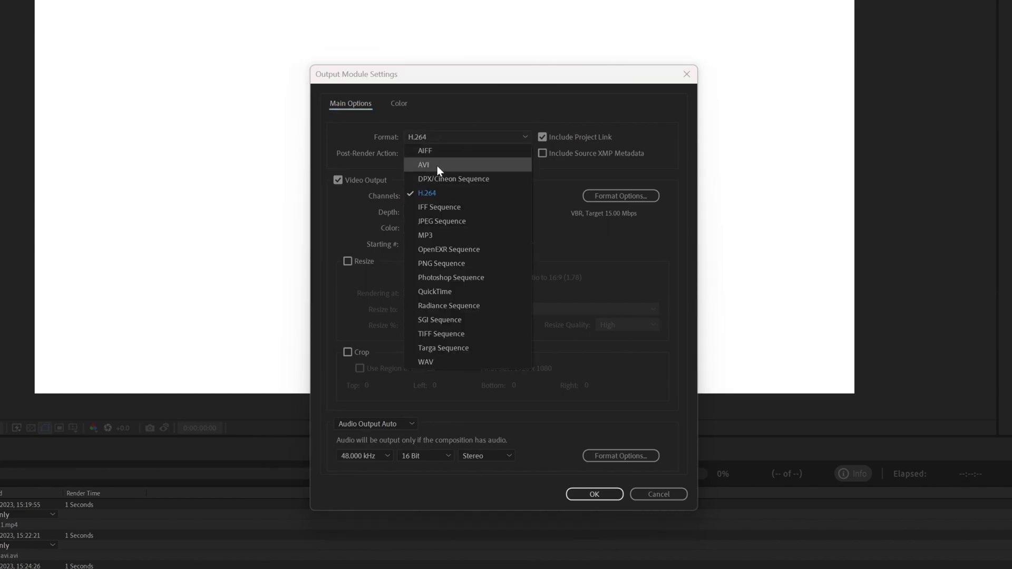
click(432, 192)
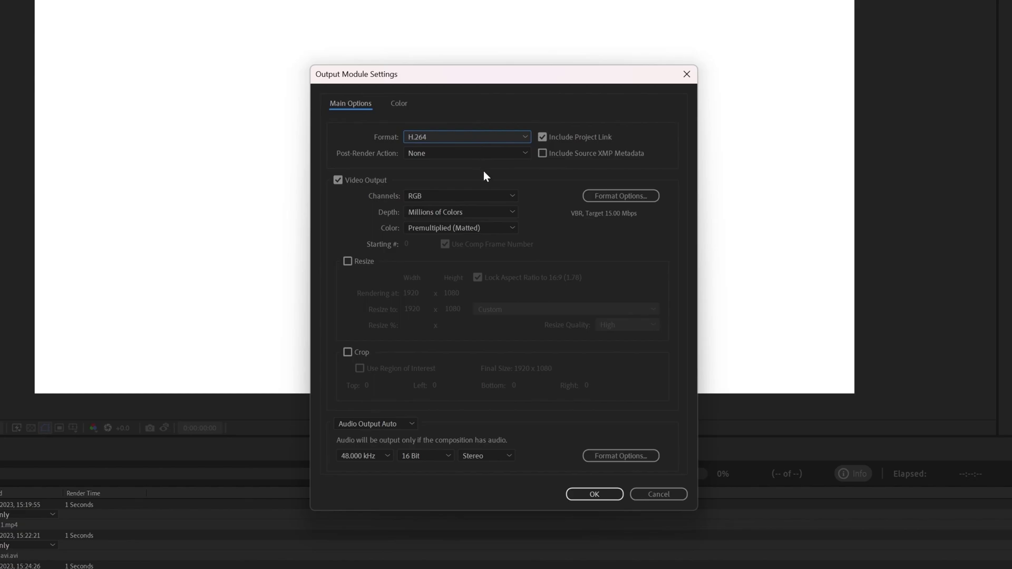
click(590, 494)
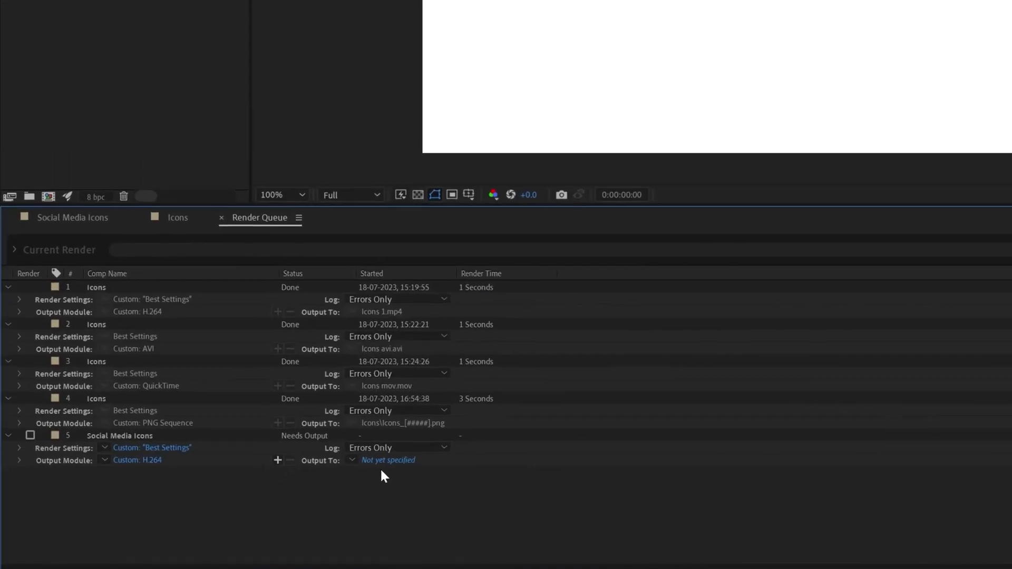
Step: Set the output file to Social Media Icons mp4 in the Render folder inside 4. Rendering
click(394, 456)
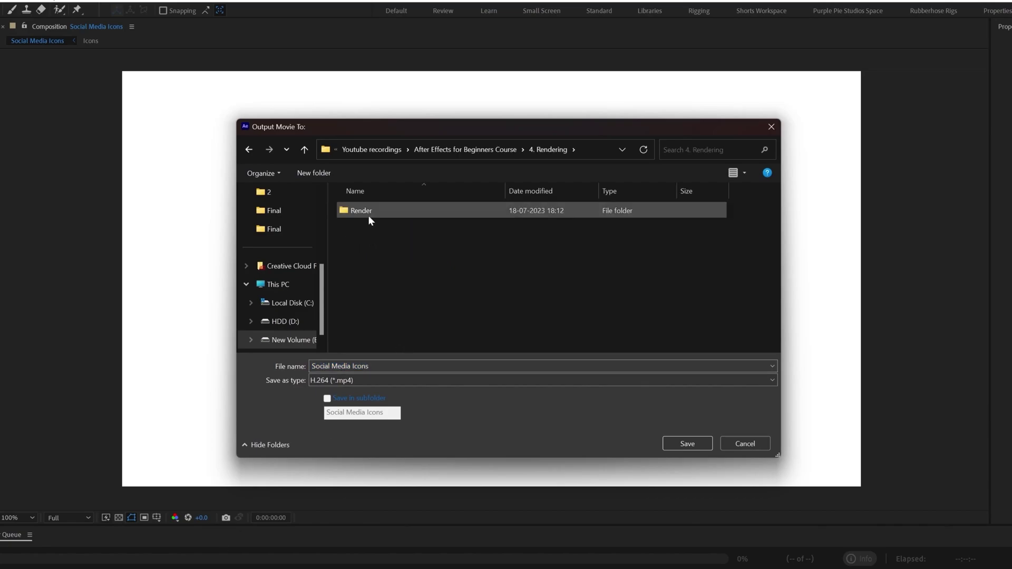
double_click(368, 213)
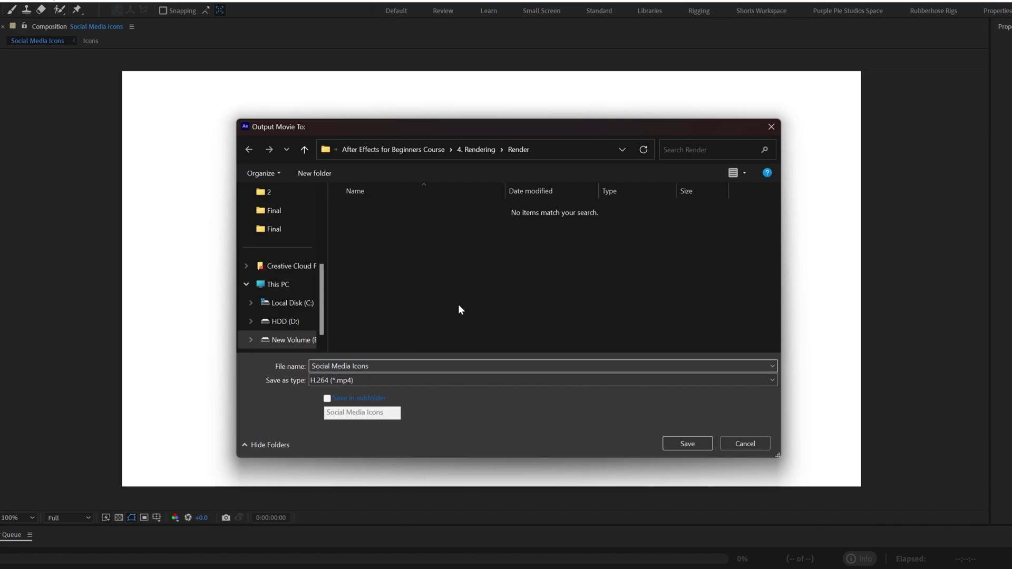
text(mp4)
click(687, 444)
Step: Render the queued composition and play the resulting MP4 from the Render folder
click(937, 399)
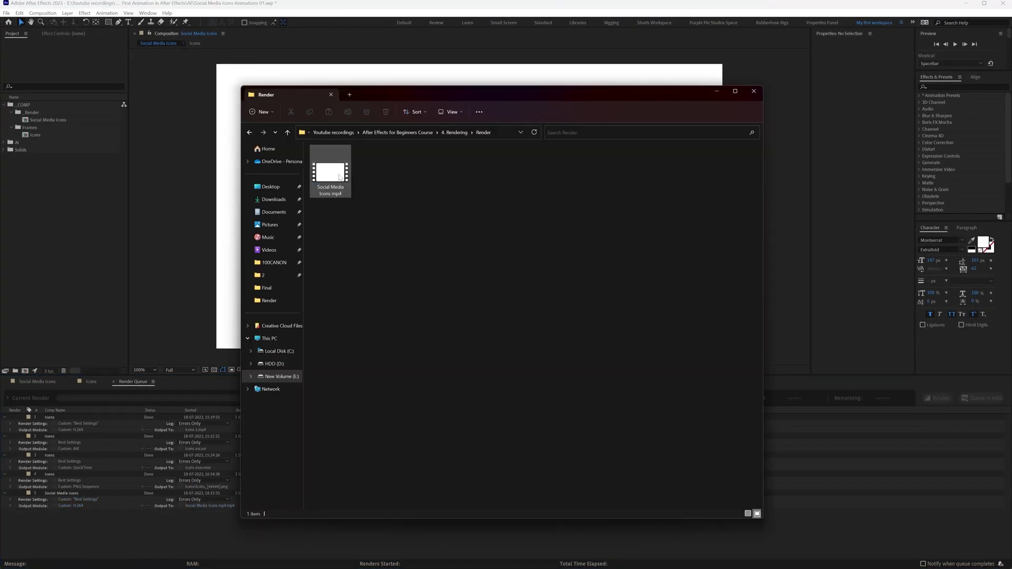
double_click(338, 176)
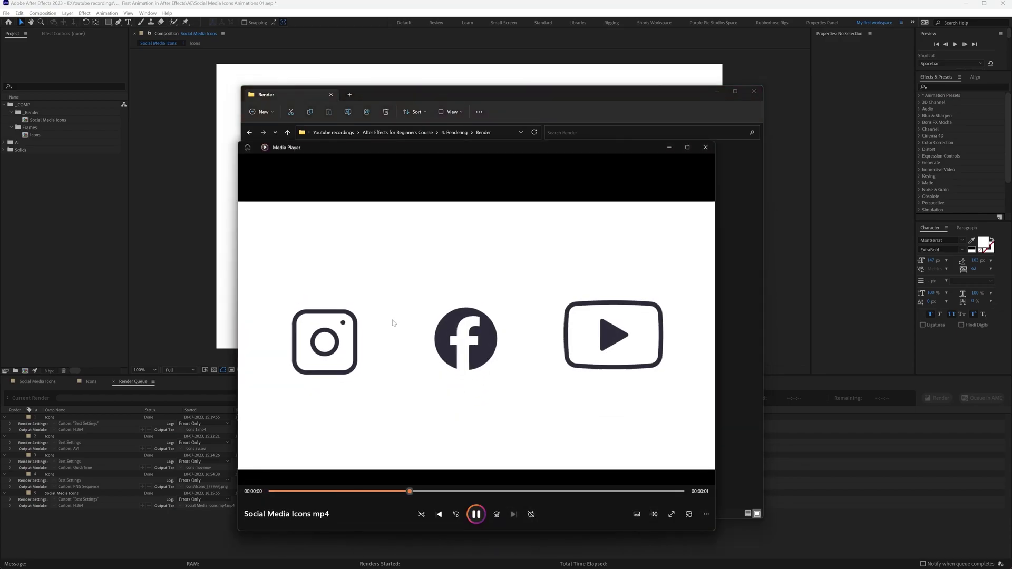
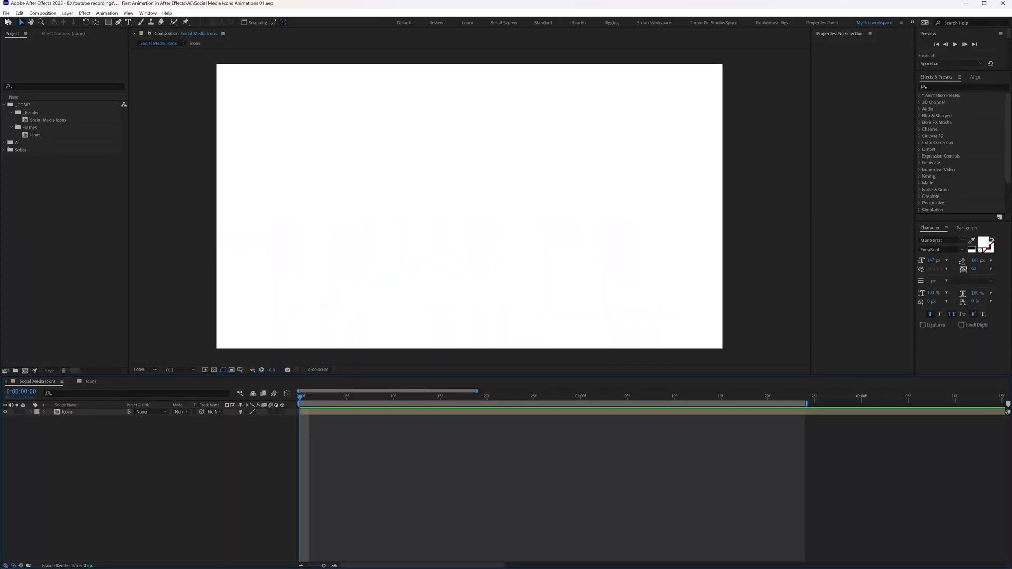
Step: Add the Social Media Icons composition to the Render Queue again for another export
click(7, 13)
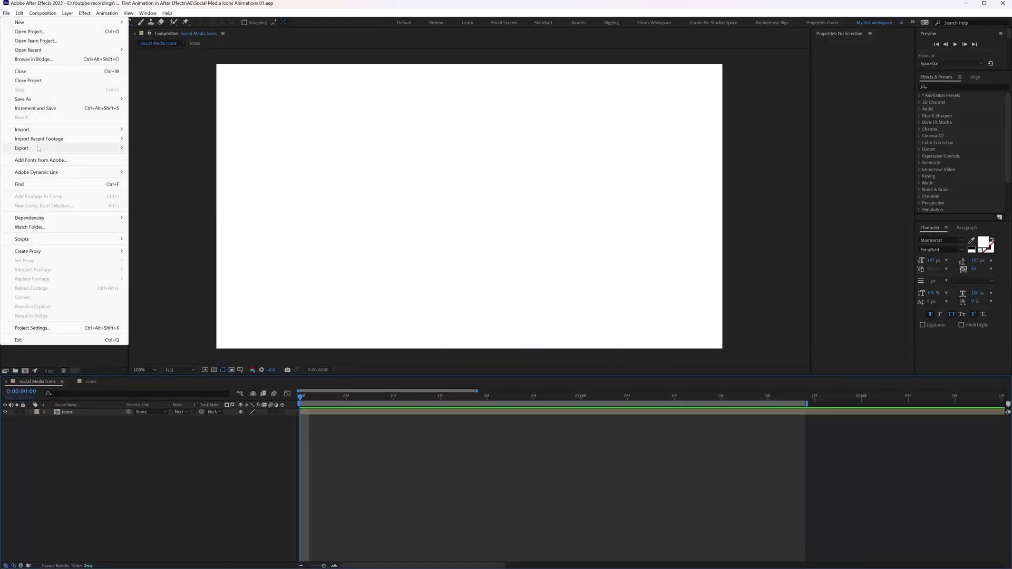
mouse_move(106, 148)
click(141, 156)
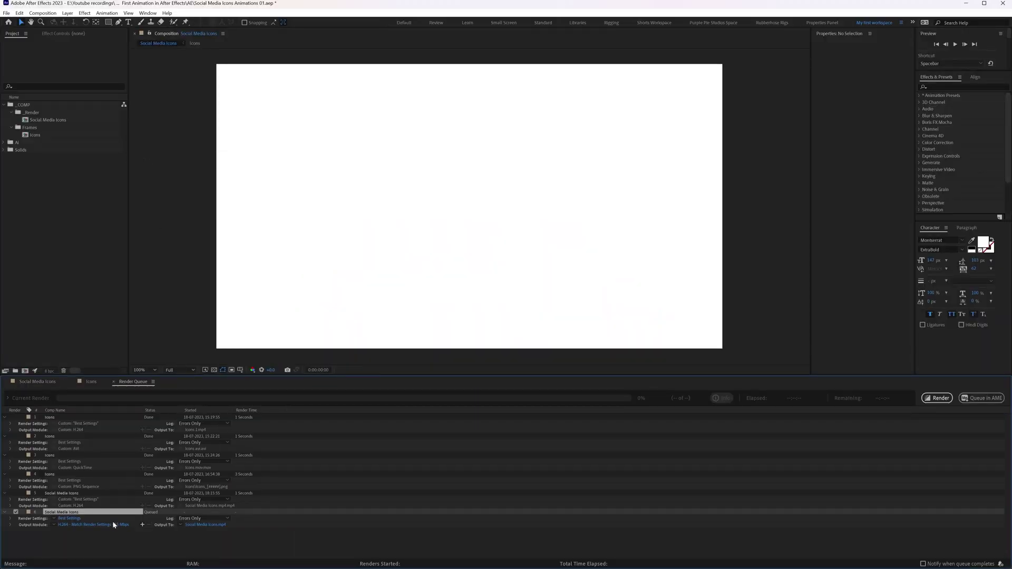
Step: Set the new Social Media Icons queue item's output module format to AVI
click(94, 525)
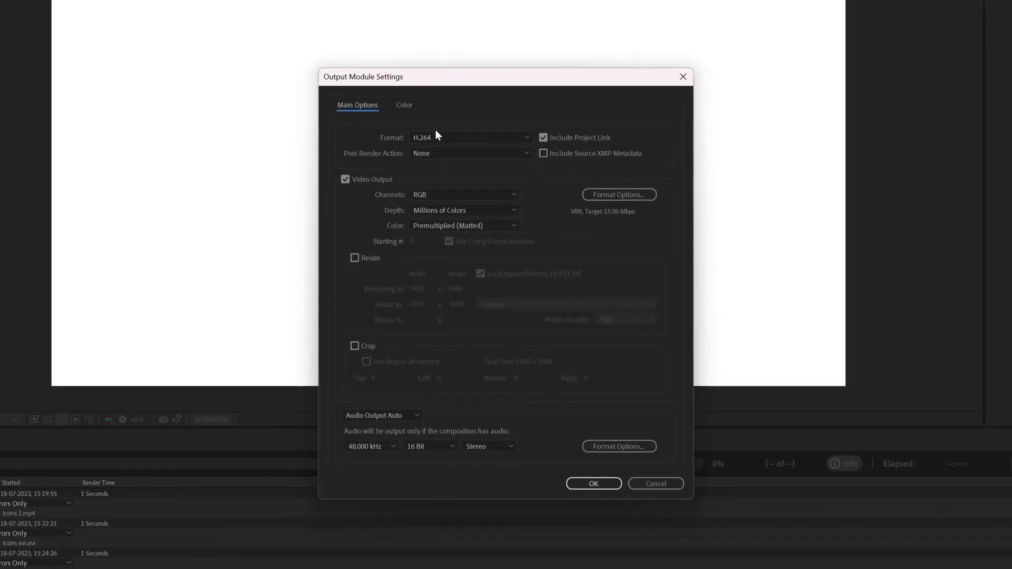
click(460, 190)
click(430, 167)
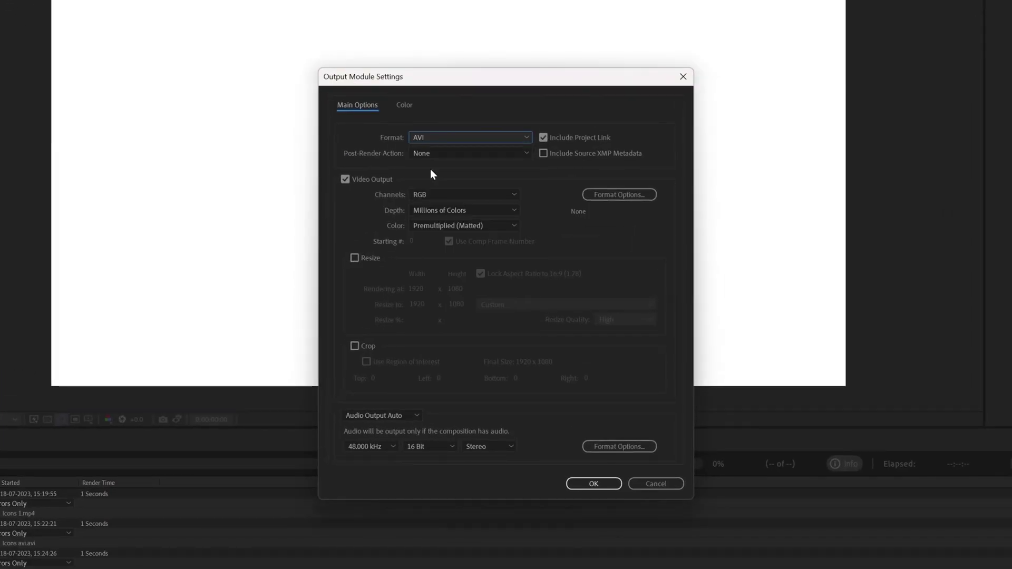
click(594, 484)
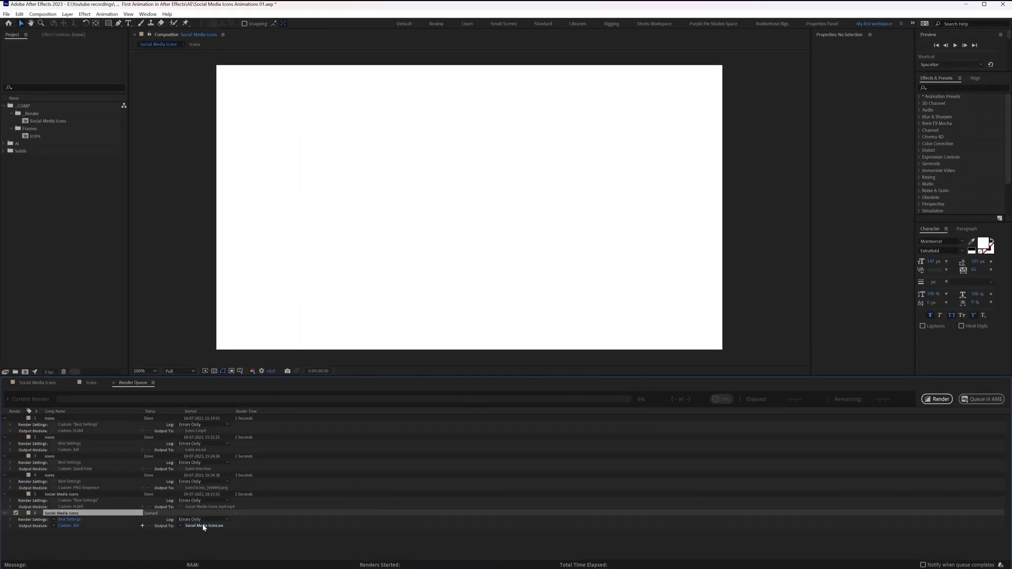
Step: Name the output file Social Media Icons AVI, render it and compare it with the mp4 in the Render folder
click(204, 525)
key(End)
text(AVI)
click(603, 319)
click(937, 399)
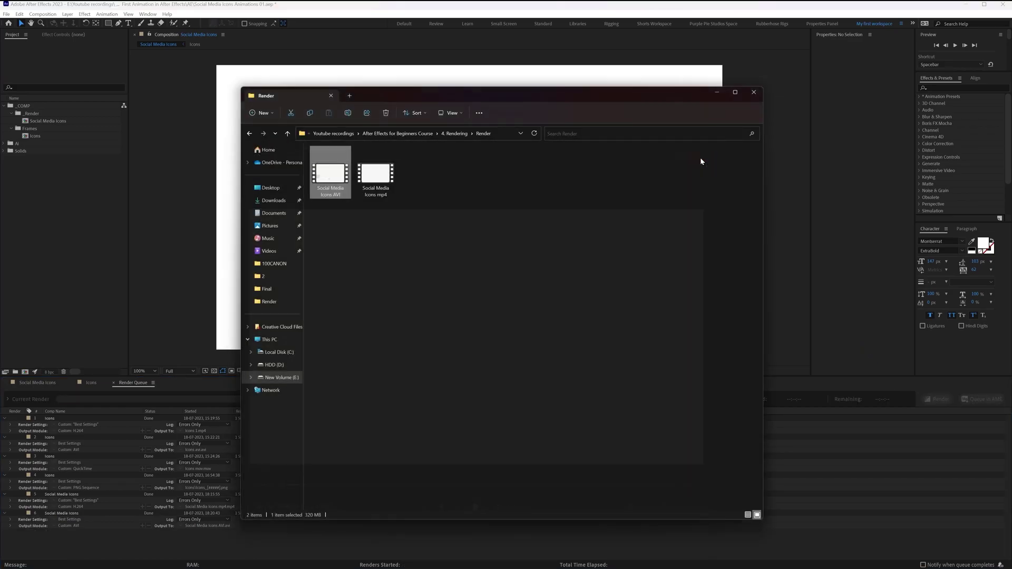
click(705, 148)
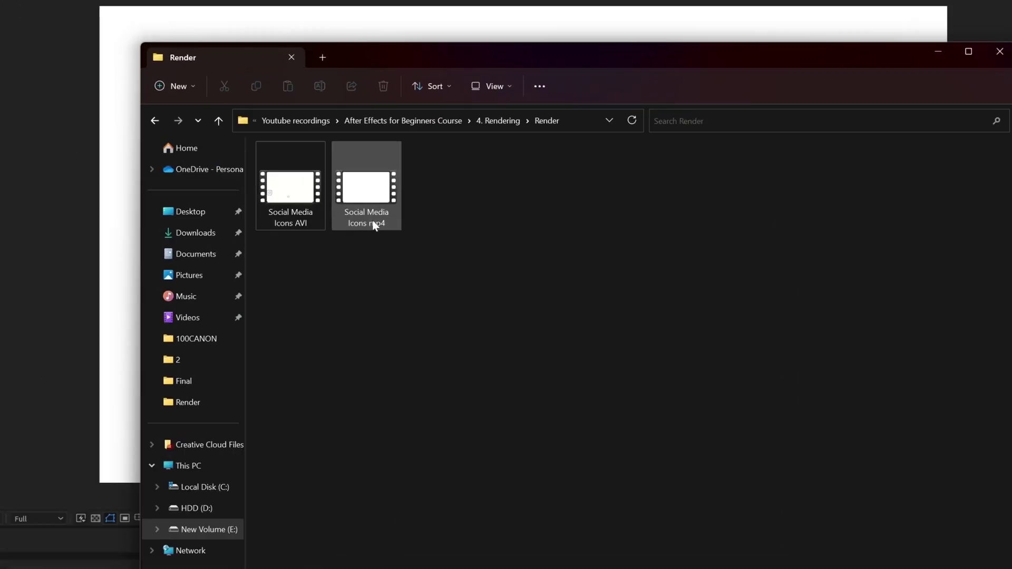
mouse_move(374, 225)
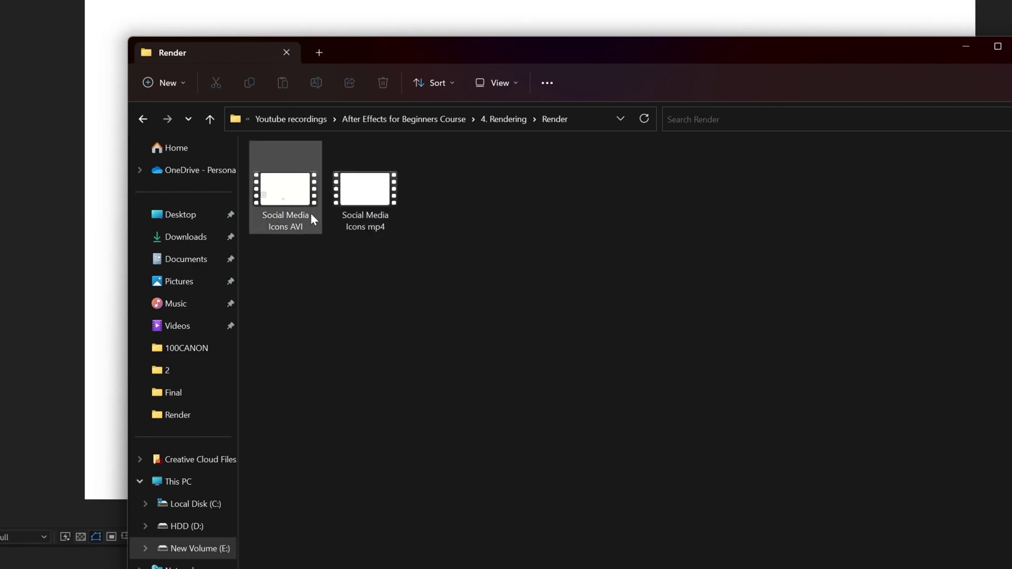
mouse_move(311, 213)
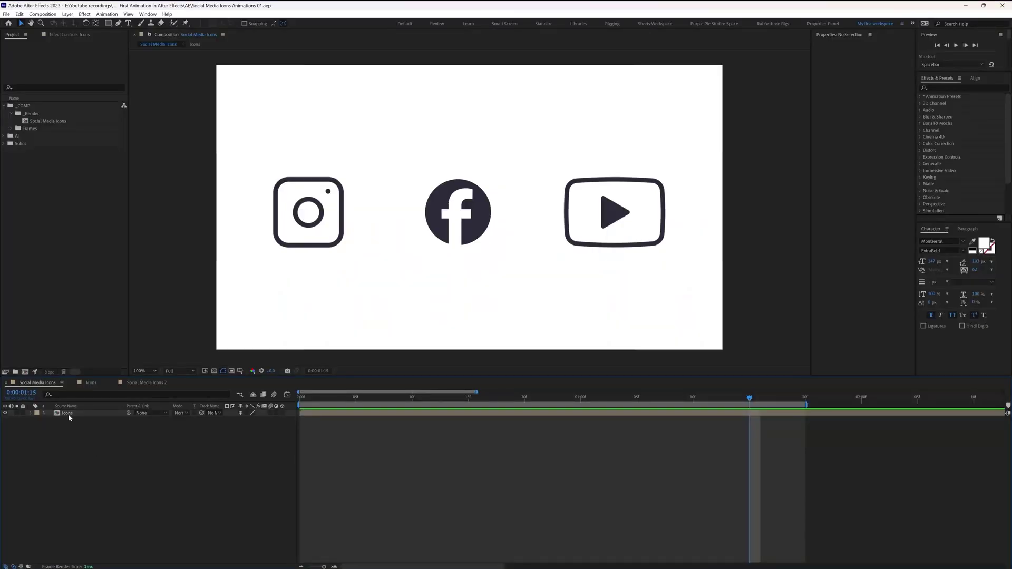
Step: Hide the Background layer in the Icons composition and return to the Social Media Icons composition
double_click(68, 413)
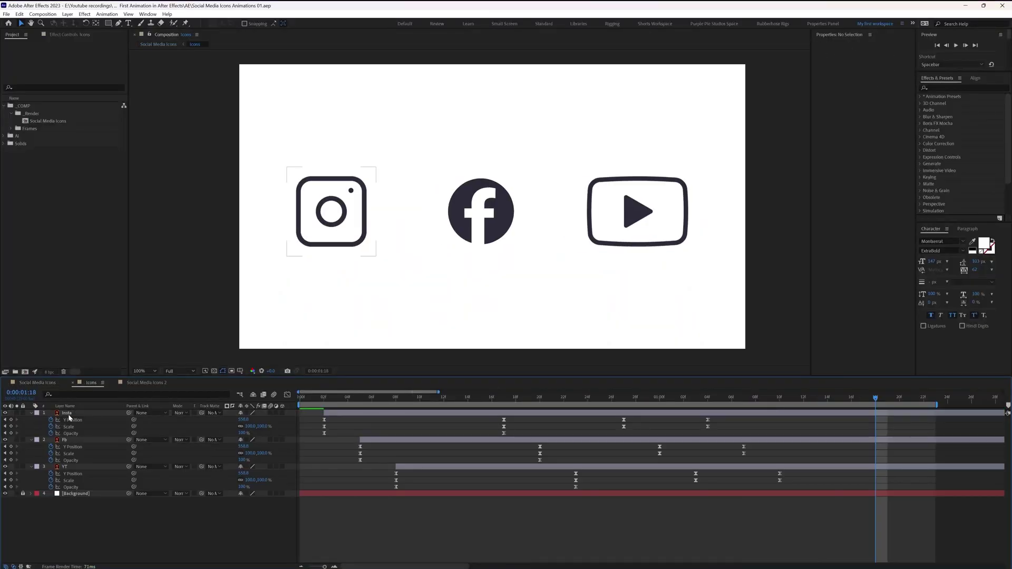
click(5, 494)
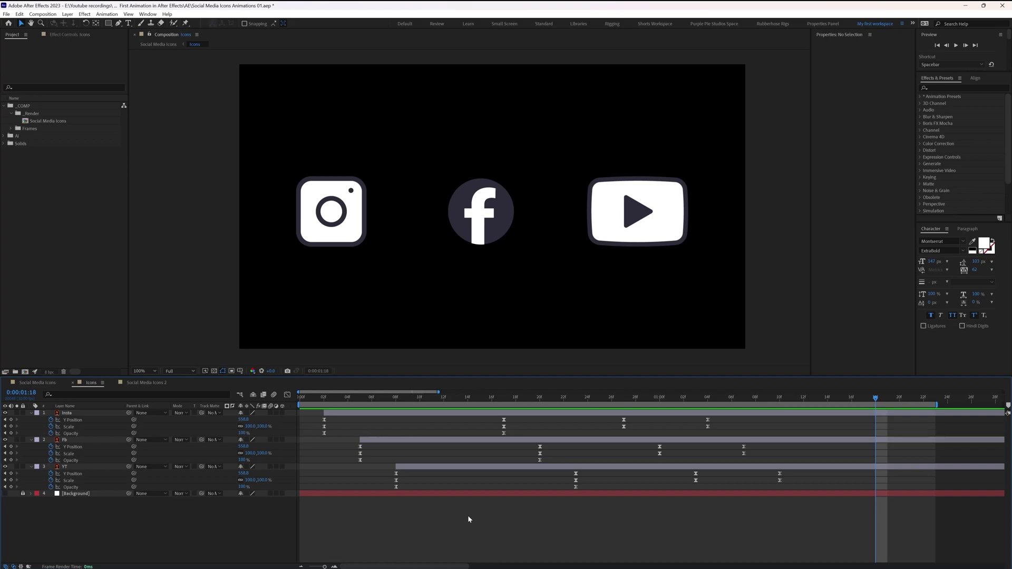
click(36, 384)
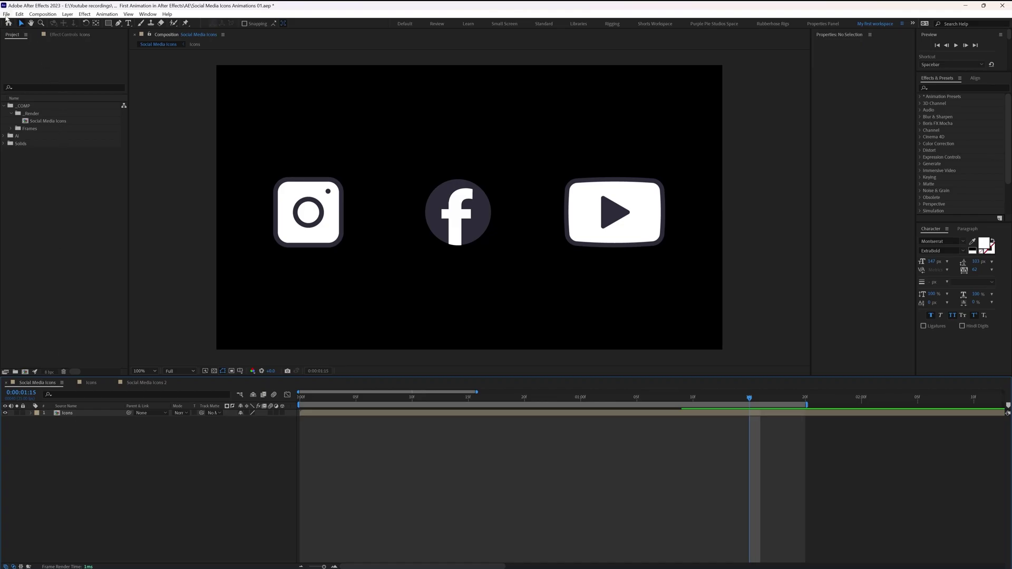
Step: Add the Social Media Icons composition without its background to the Render Queue
click(6, 14)
mouse_move(63, 150)
click(176, 159)
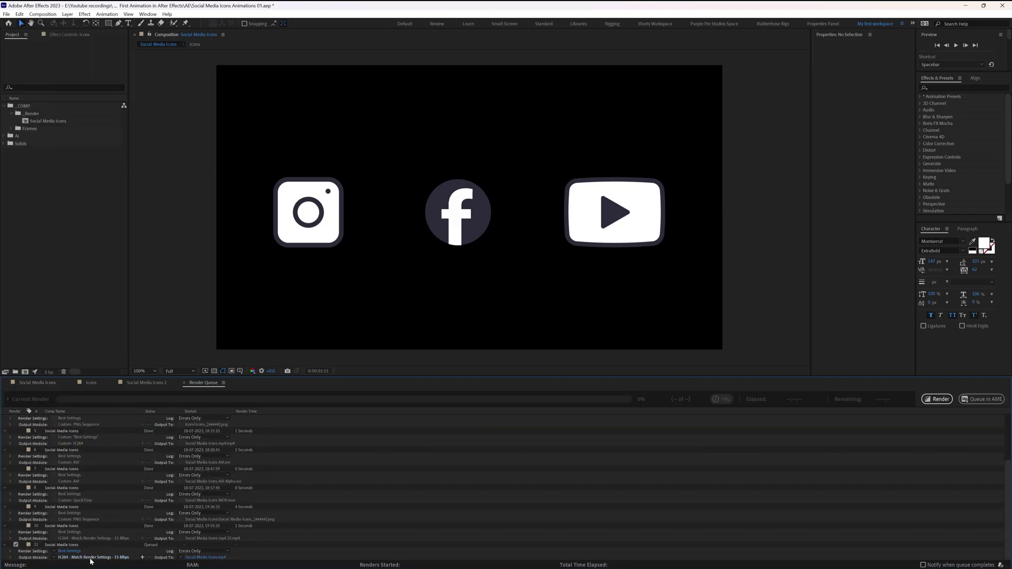
Step: Set the new queue item's output module to AVI format with RGB + Alpha channels
click(94, 557)
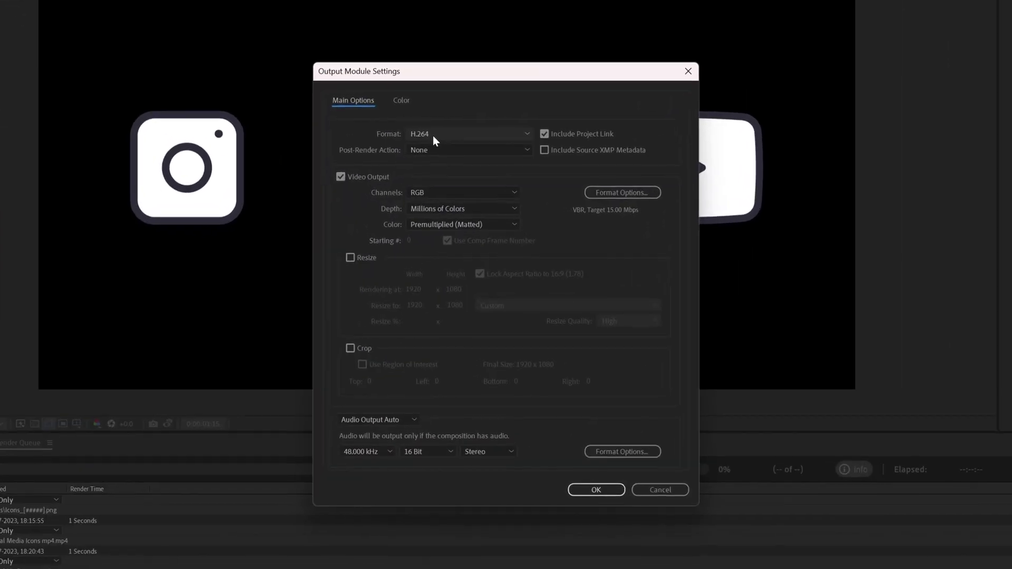
click(462, 192)
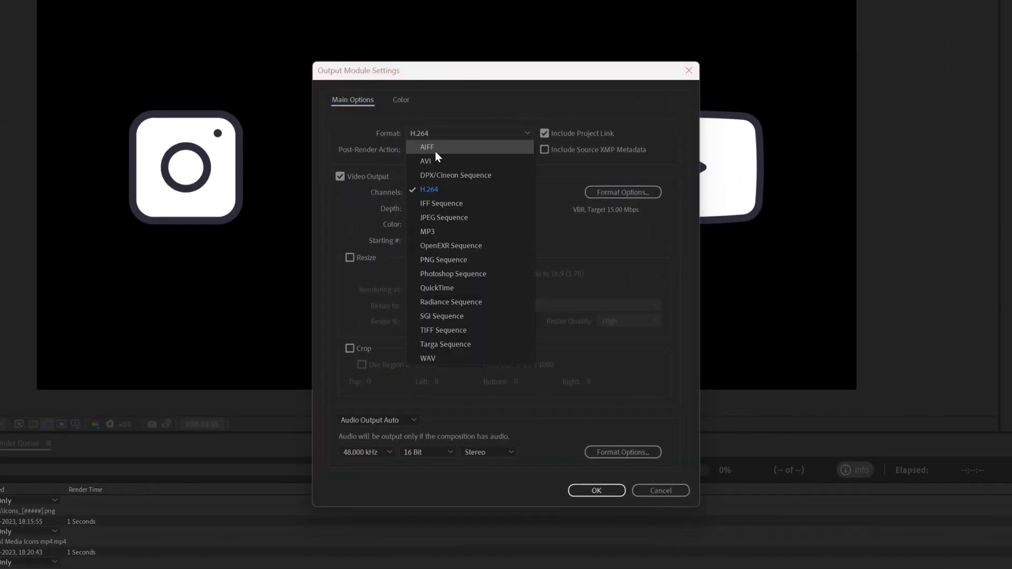
click(459, 209)
click(433, 193)
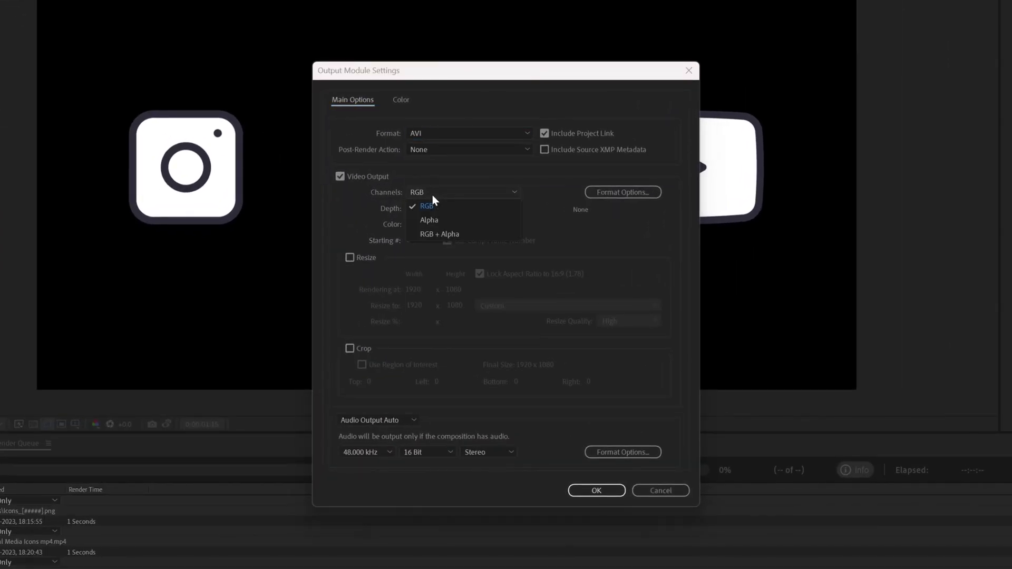
click(442, 235)
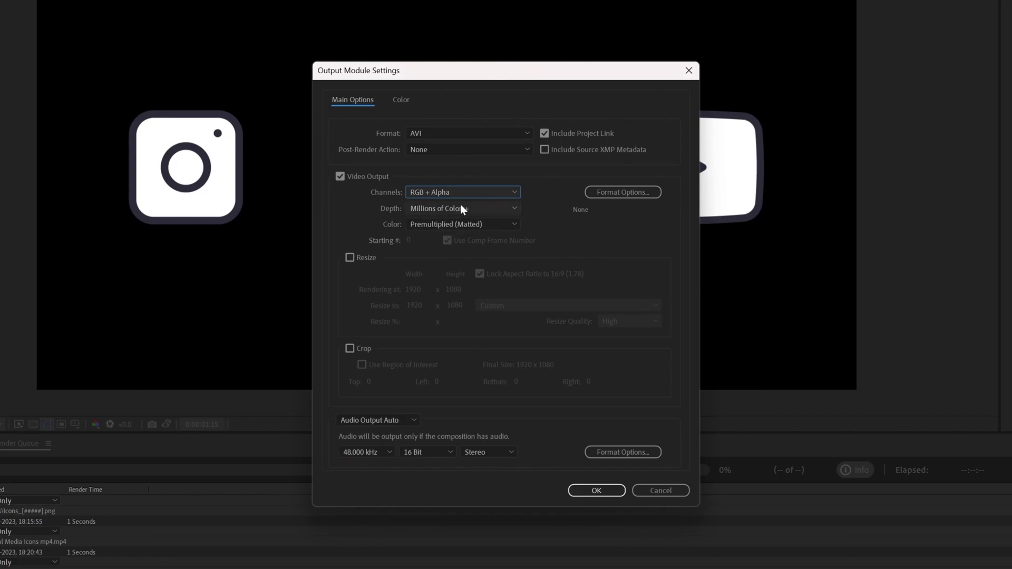
click(583, 490)
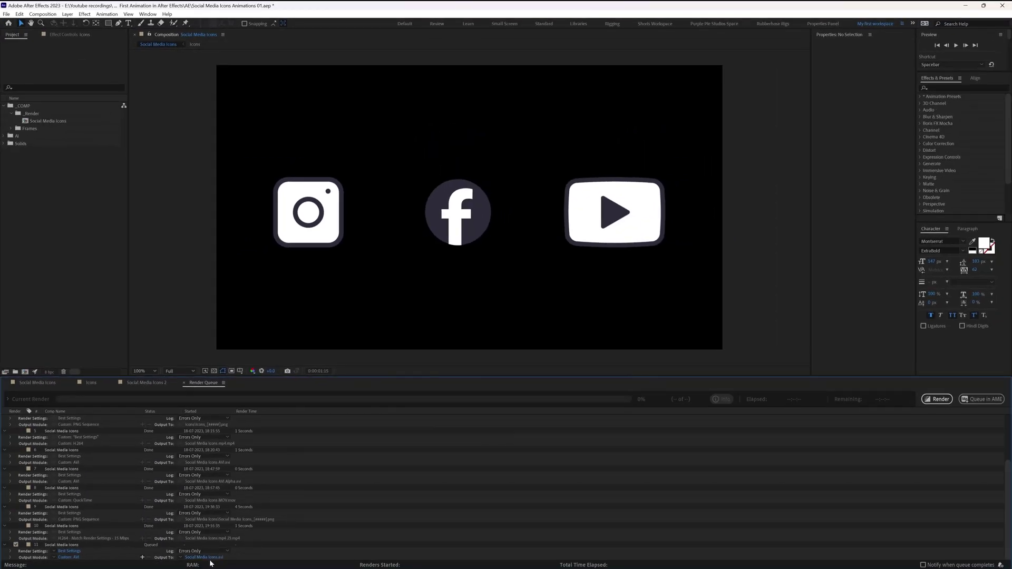
Step: Name the output file Social Media Icons AVI Alpha in the Render folder and render it
click(209, 559)
key(End)
text(AVI)
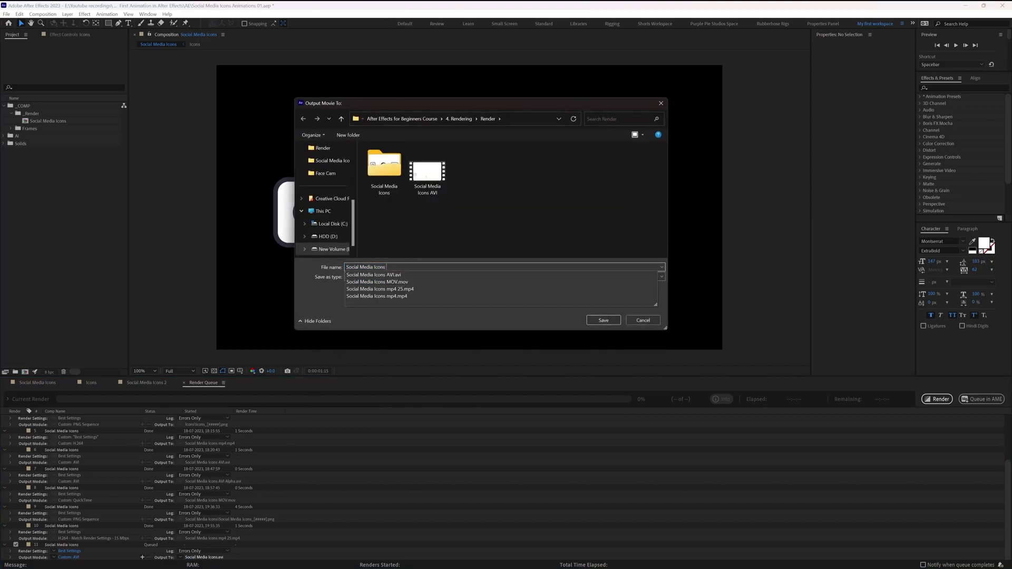
text( Alpha)
key(Return)
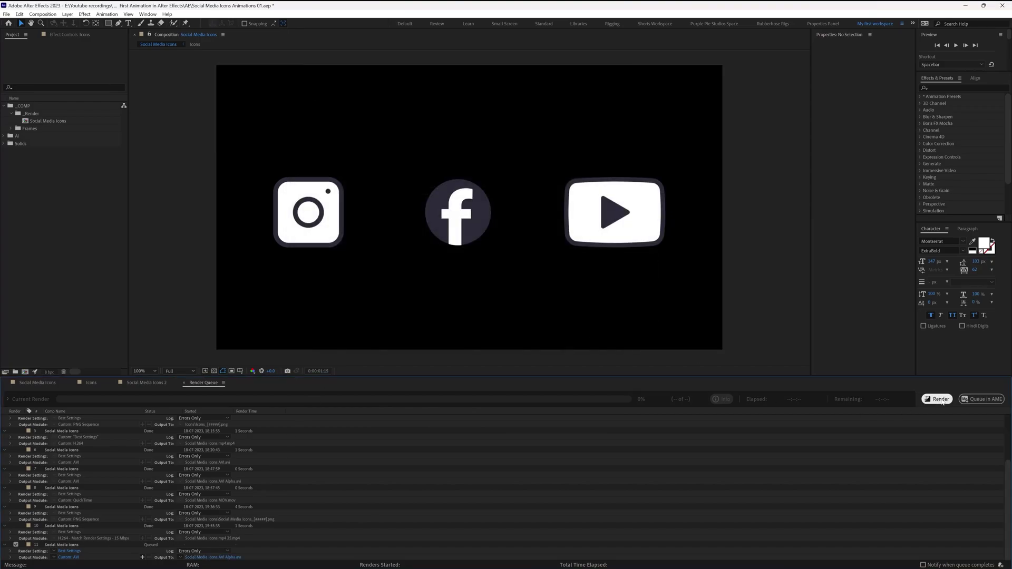
click(939, 399)
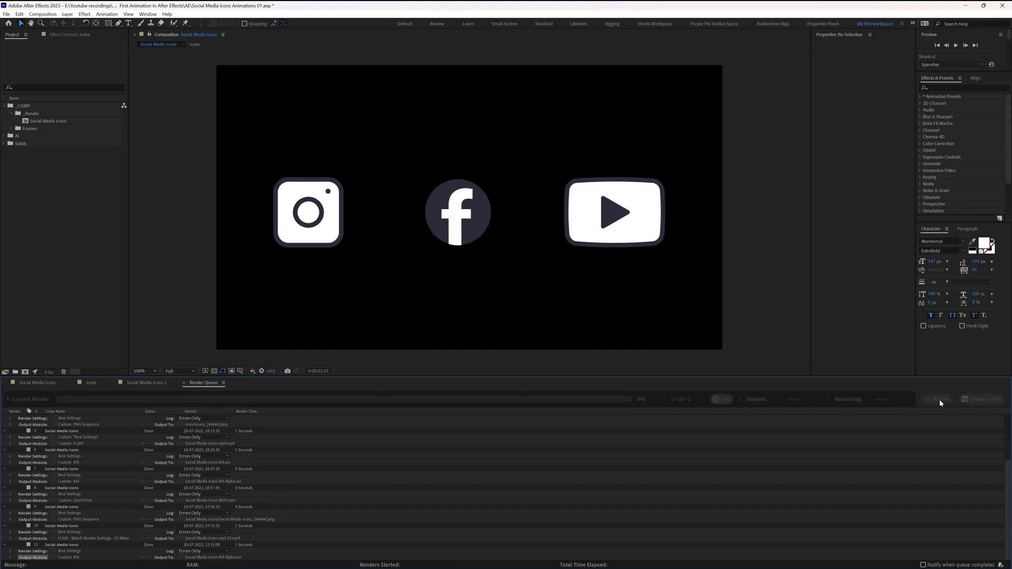
Step: Bring the Social Media Icons AVI Alpha file from the Render folder into the Alpha composition's timeline
click(444, 184)
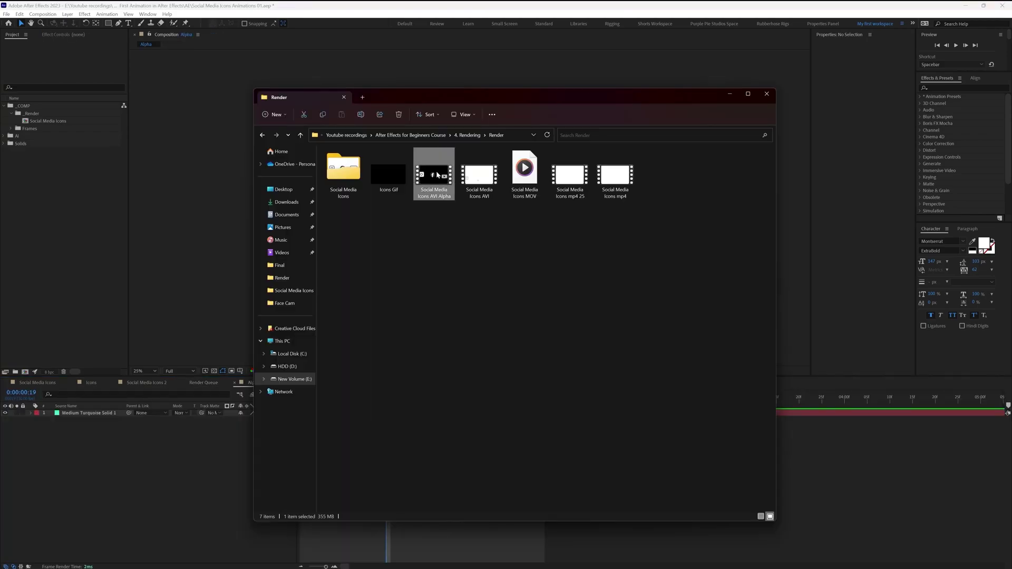
drag(437, 176, 109, 452)
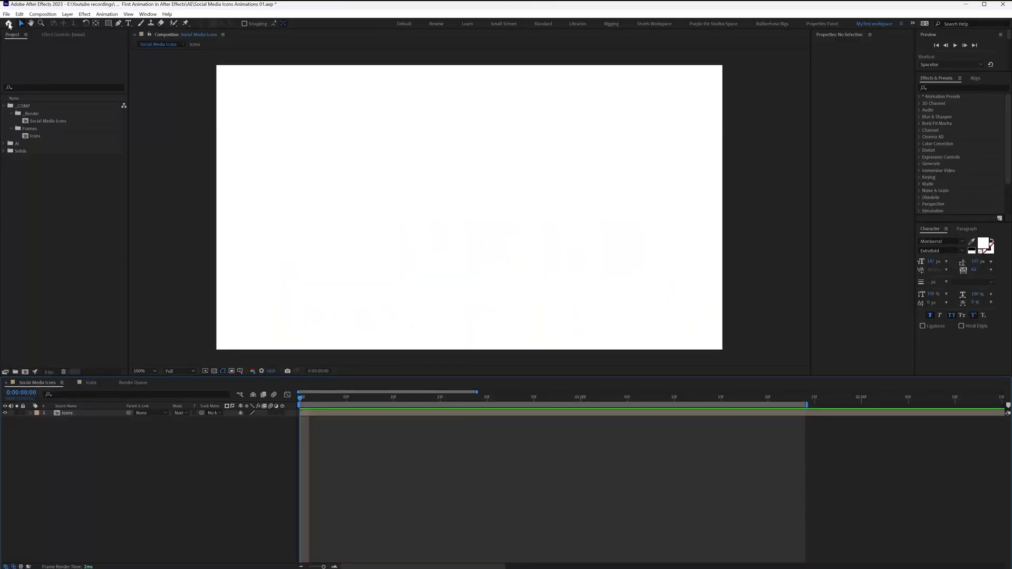
Step: Add the Social Media Icons composition to the Render Queue for another export
click(6, 13)
mouse_move(21, 147)
click(151, 157)
scroll(102, 557, down, 1)
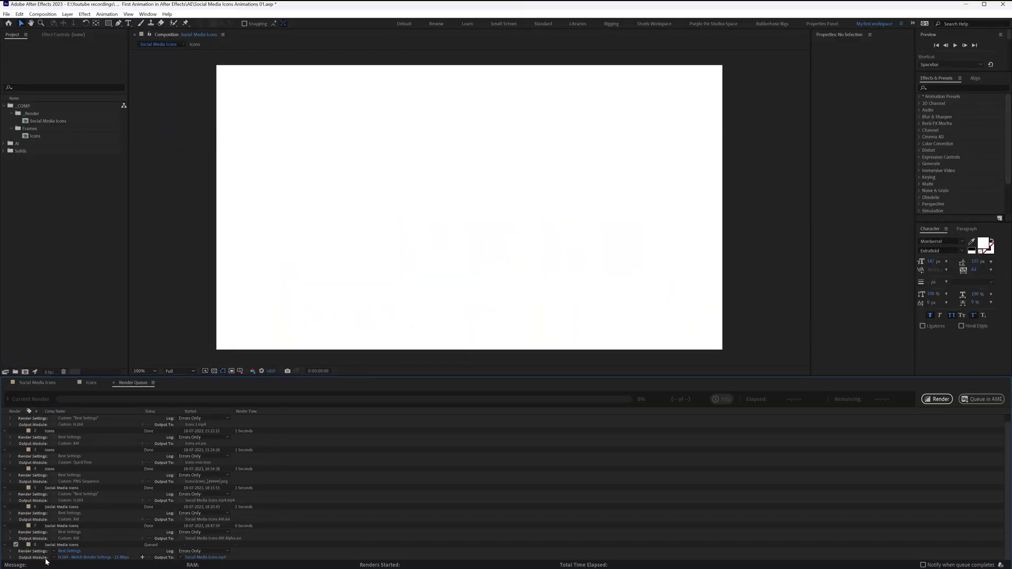
Step: Set the format to QuickTime in the new queue item's output module settings
click(94, 558)
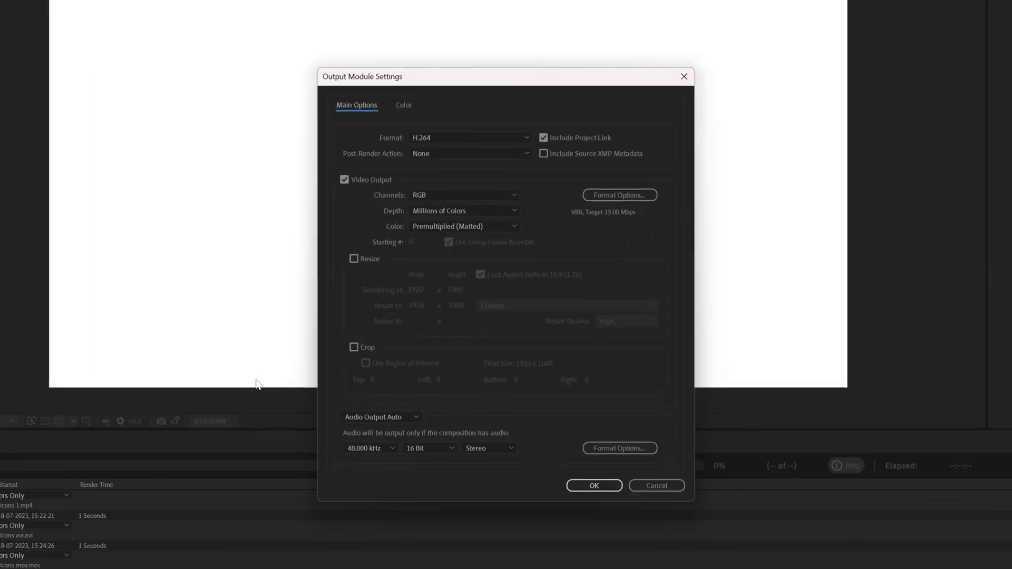
click(432, 131)
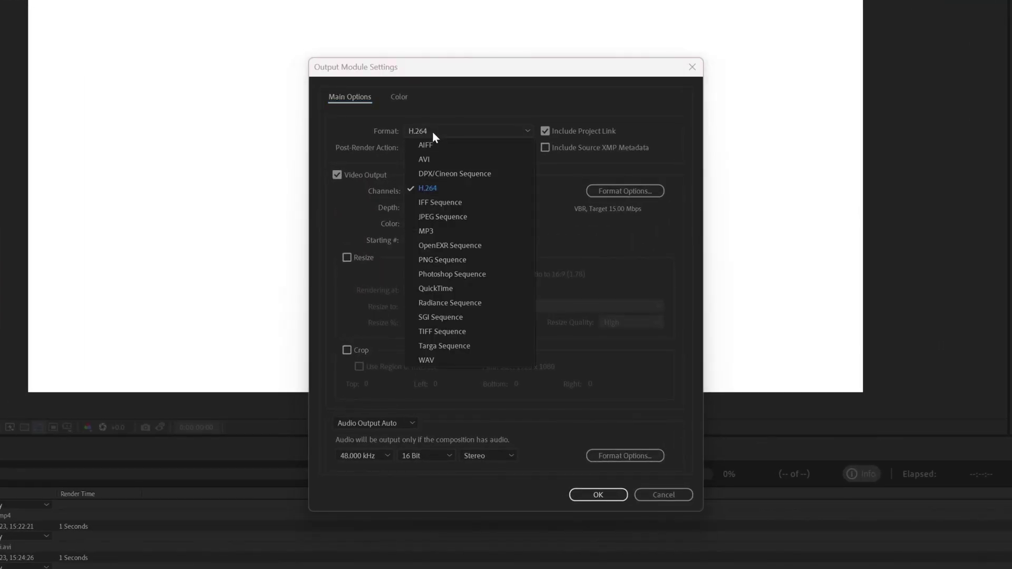
click(431, 289)
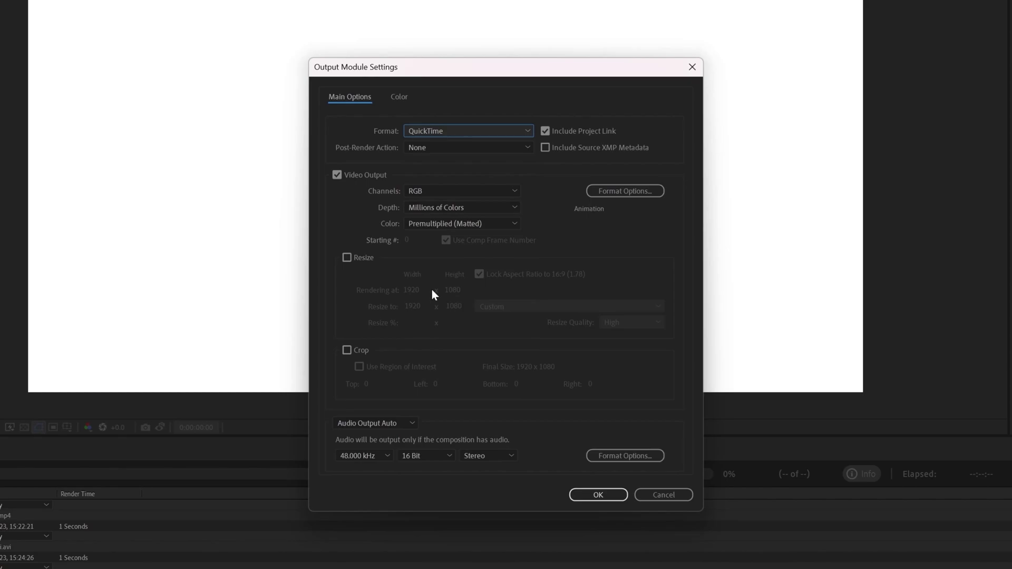
click(438, 133)
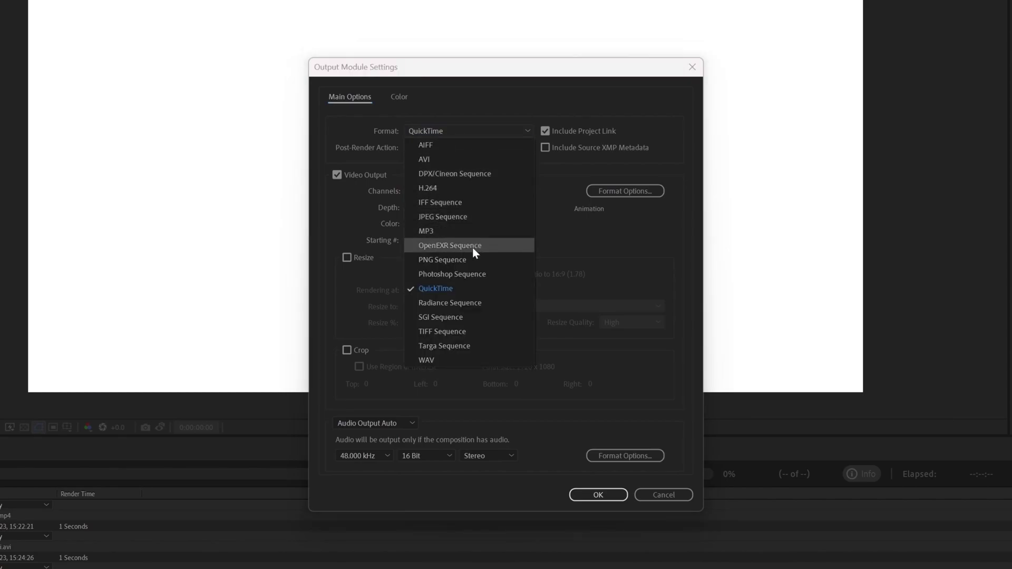
click(464, 290)
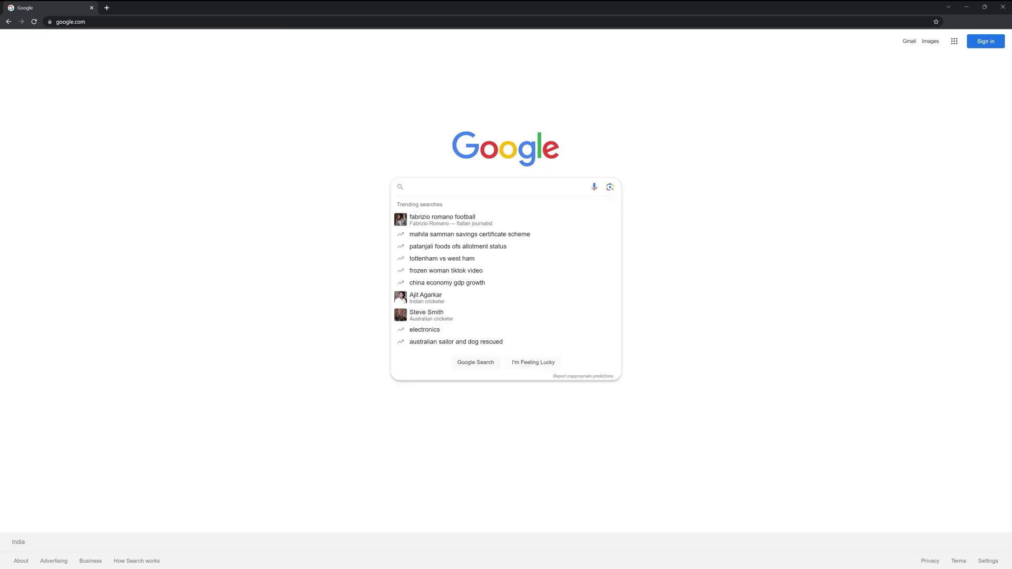
Step: Switch to the web browser and search Google for Quicktime
text(Quicktime)
key(Return)
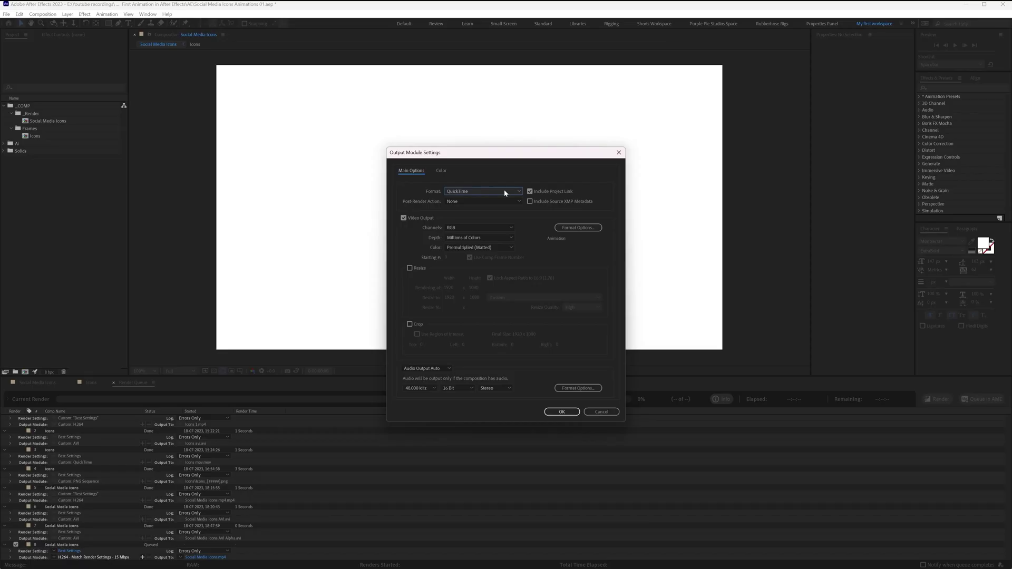
Step: Return to the output module settings, keep QuickTime as the format and apply the settings
click(507, 191)
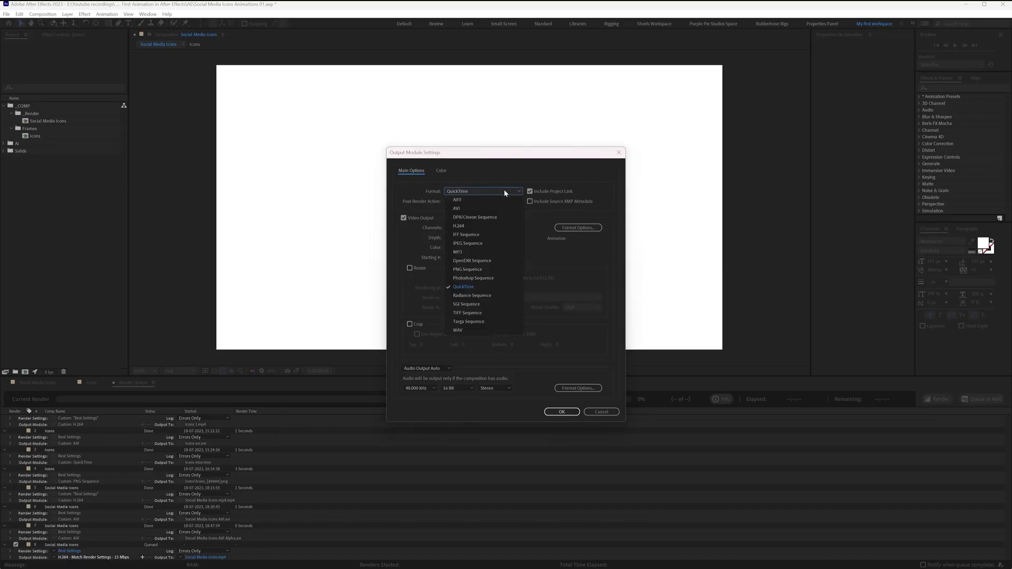
click(477, 288)
click(561, 412)
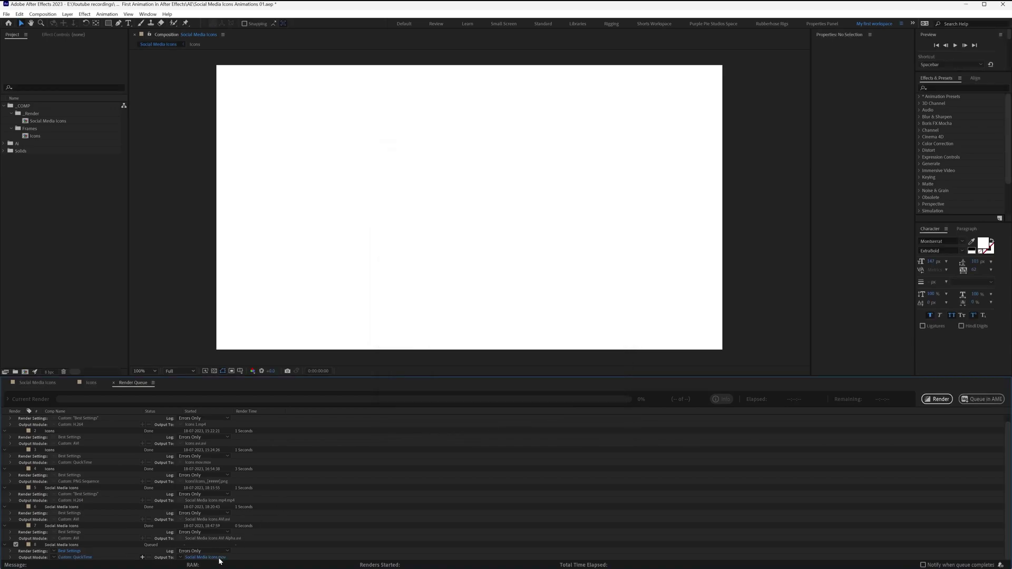
Step: Name the output file Social Media Icons MOV in the Render folder and render it
click(211, 557)
key(End)
text(MO)
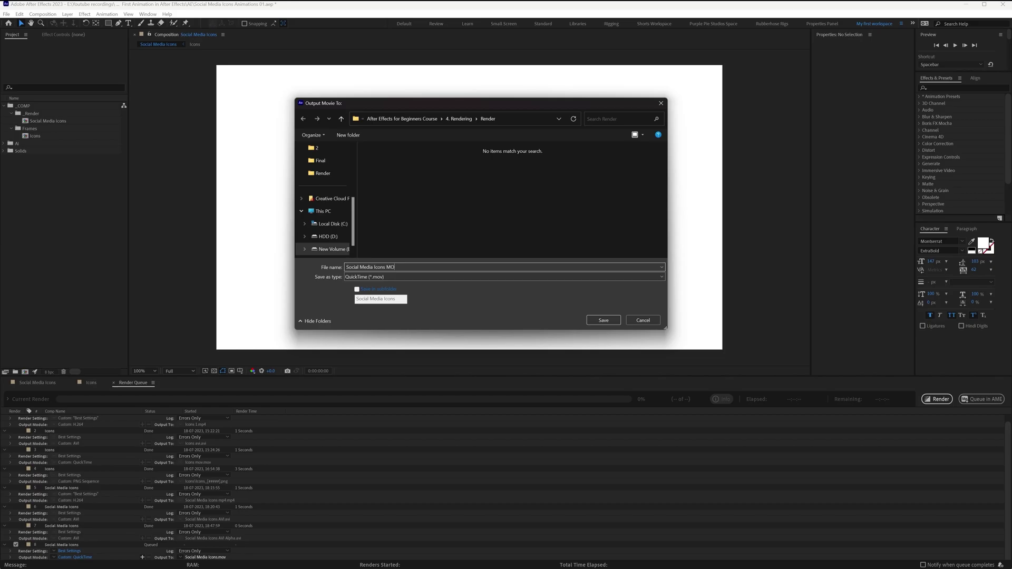
text(V)
key(Return)
click(937, 399)
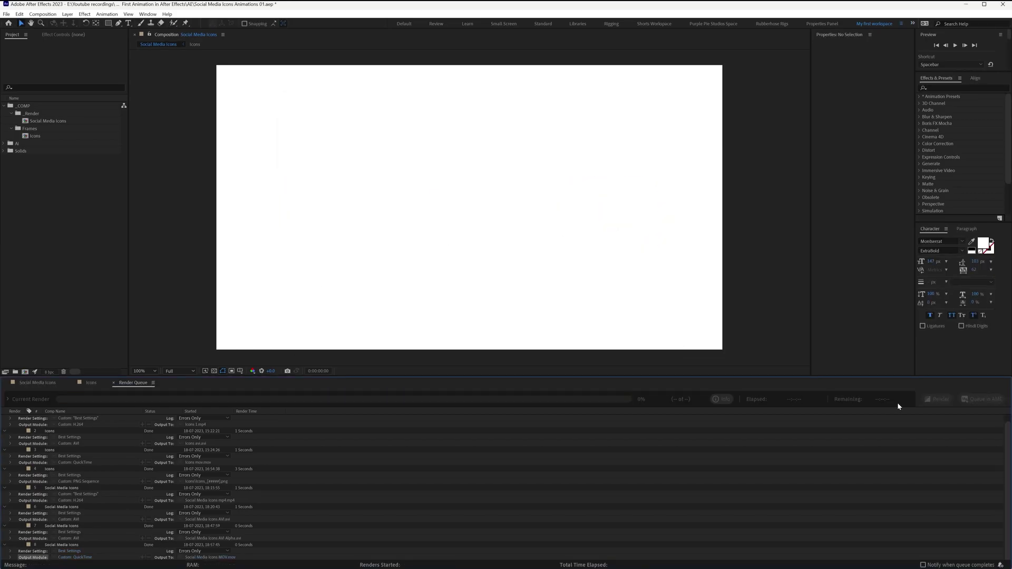
Step: Open the rendered Social Media Icons MOV file from the Render folder with a chosen program
key(alt+Tab)
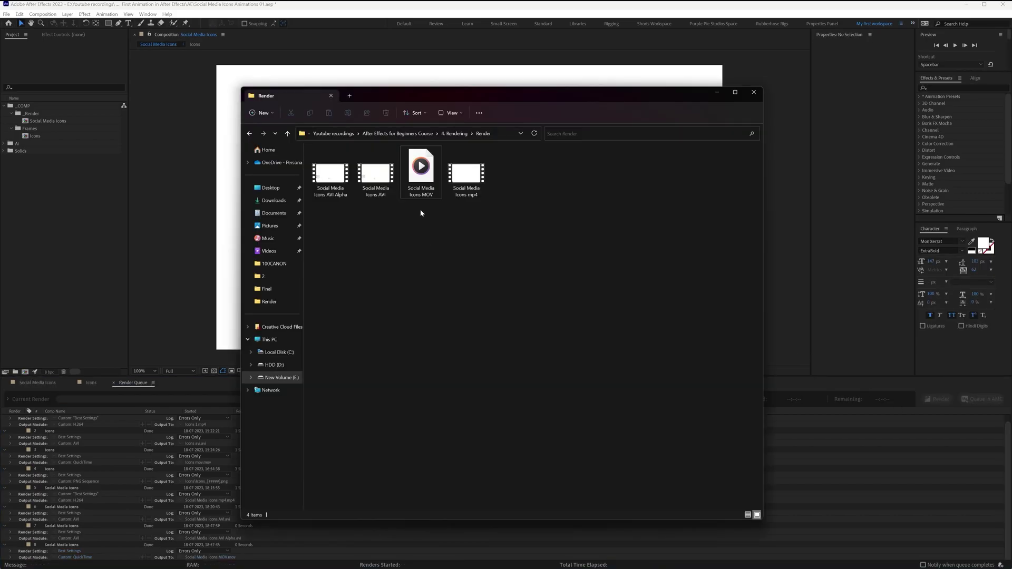
click(422, 172)
right_click(422, 174)
mouse_move(476, 217)
click(568, 263)
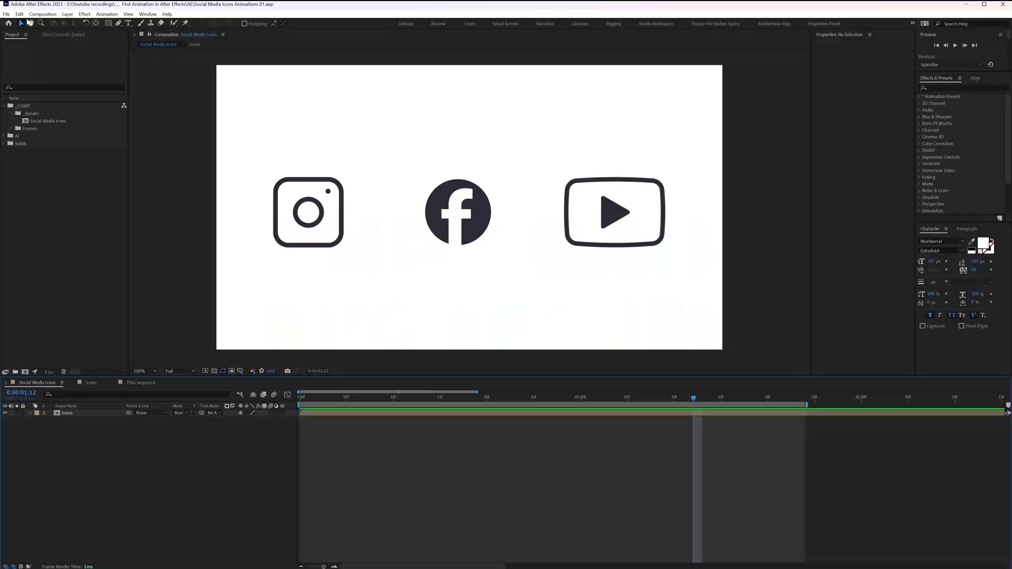
Step: Add the Social Media Icons composition to the Render Queue once more for the next format
click(6, 13)
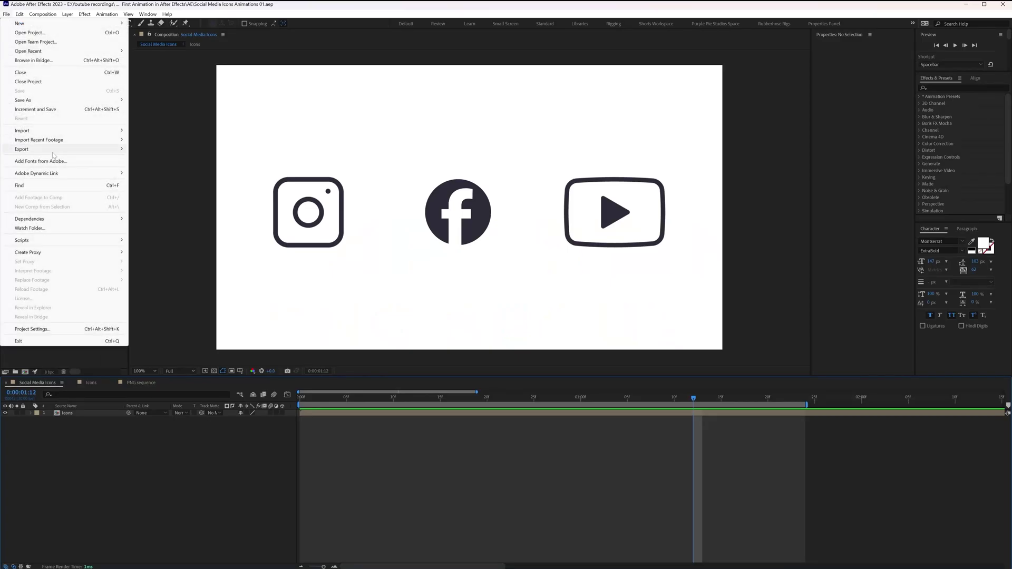
mouse_move(71, 156)
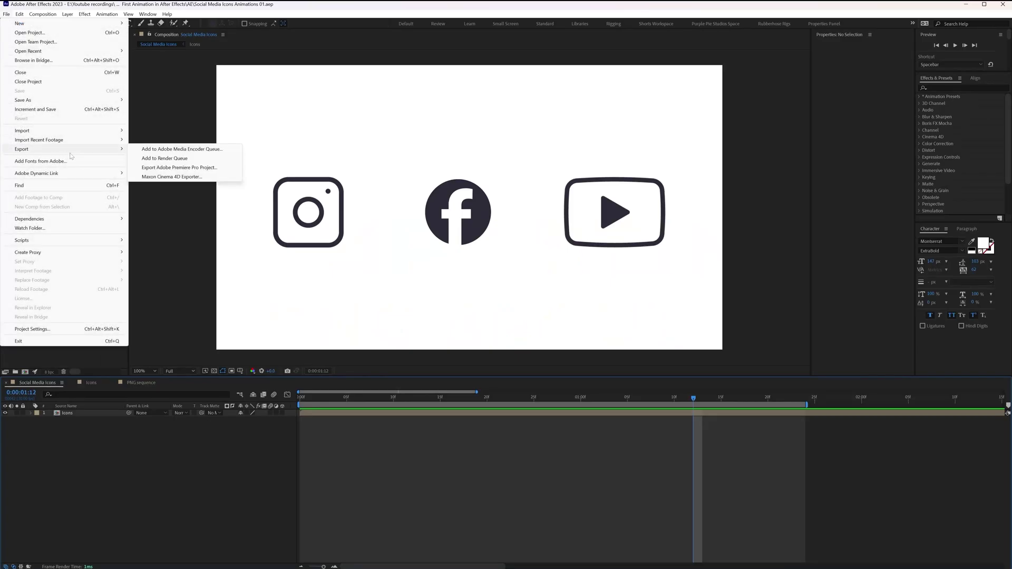
click(166, 159)
Step: Set the output module format of the newly queued Social Media Icons item to PNG Sequence and apply the settings
click(76, 558)
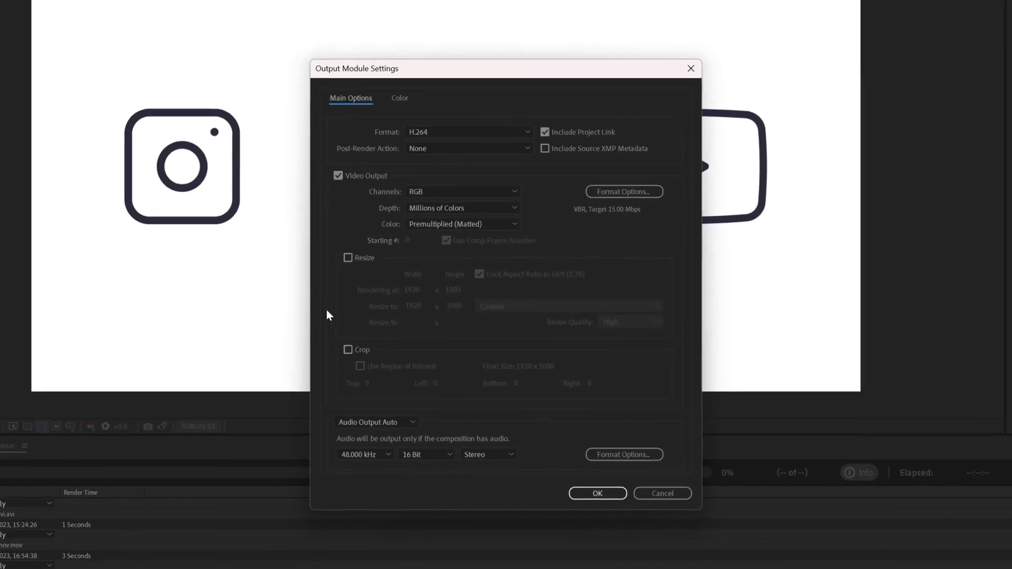
click(448, 133)
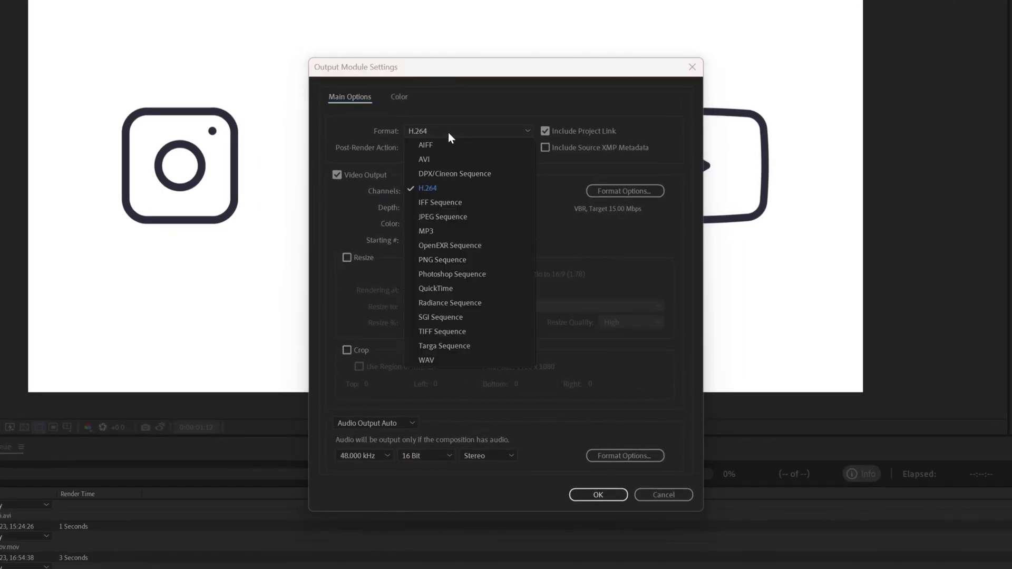
click(452, 259)
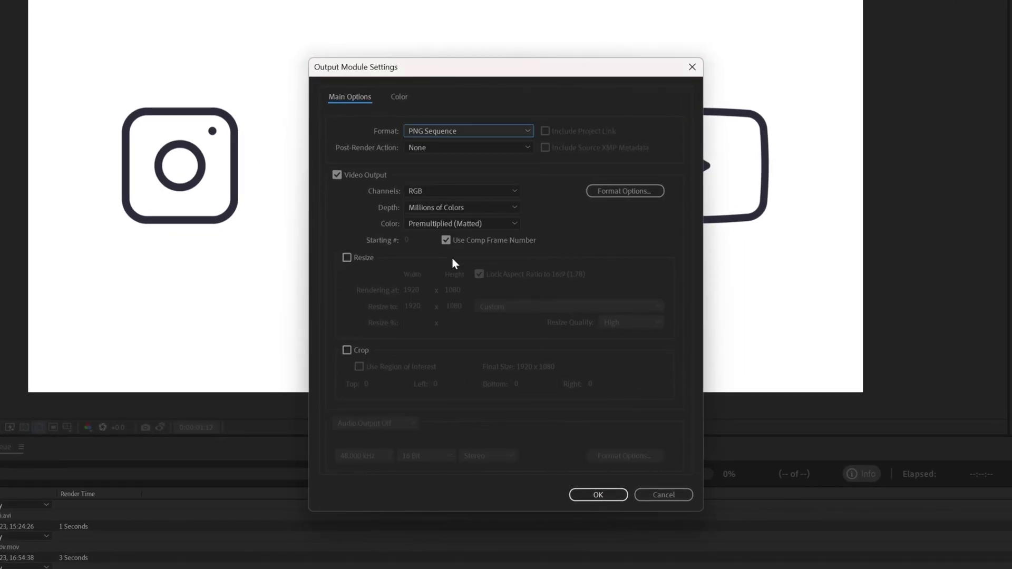
click(596, 492)
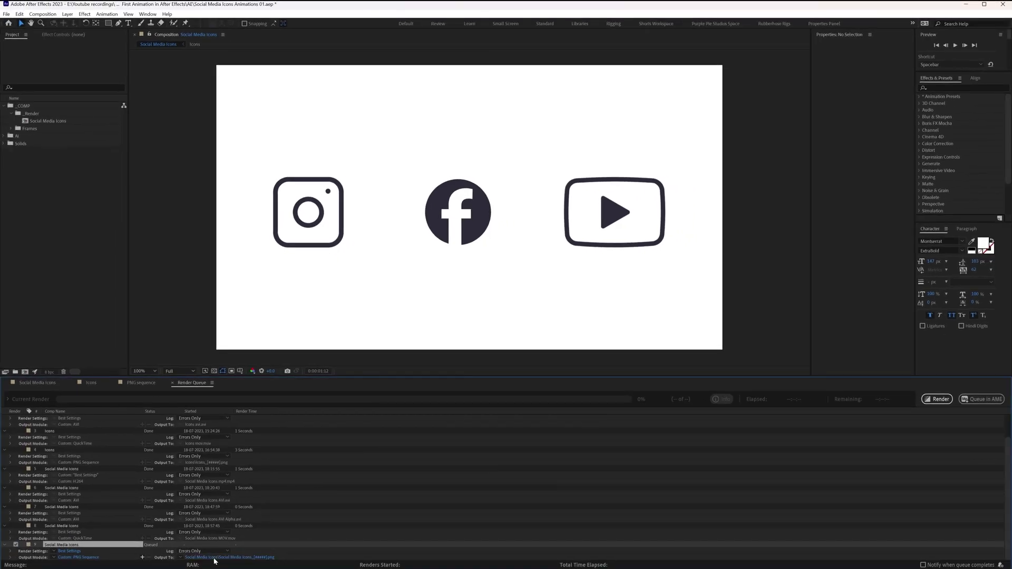
Step: Name the PNG sequence output Social Media Icons in the Render folder, save it and render it
click(214, 557)
key(End)
key(BackSpace)
key(BackSpace)
key(BackSpace)
key(BackSpace)
key(BackSpace)
key(BackSpace)
key(BackSpace)
key(BackSpace)
key(BackSpace)
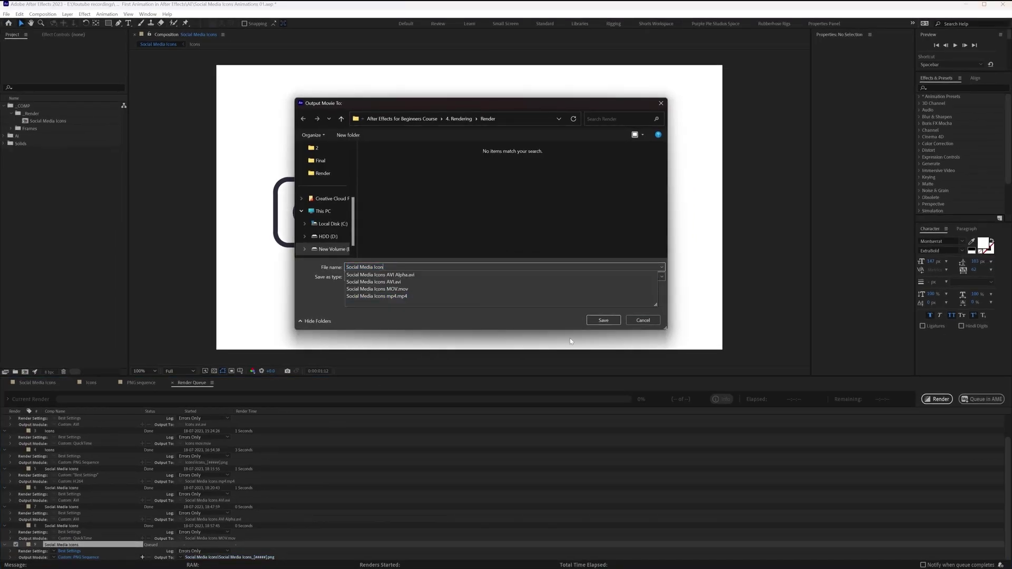
click(604, 321)
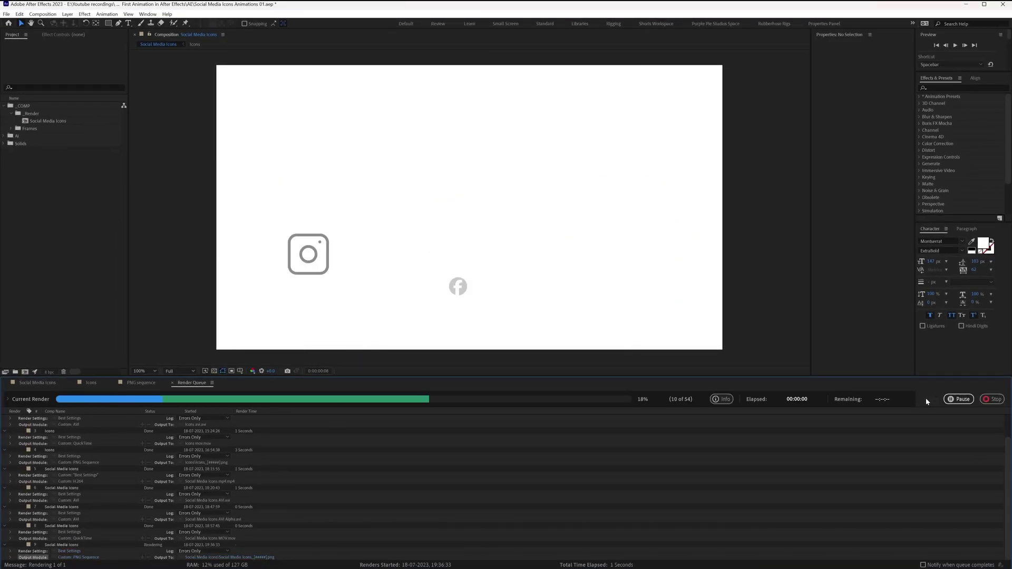
Step: Switch to File Explorer and open the Social Media Icons folder of rendered PNG frames in the Render folder
key(alt+Tab)
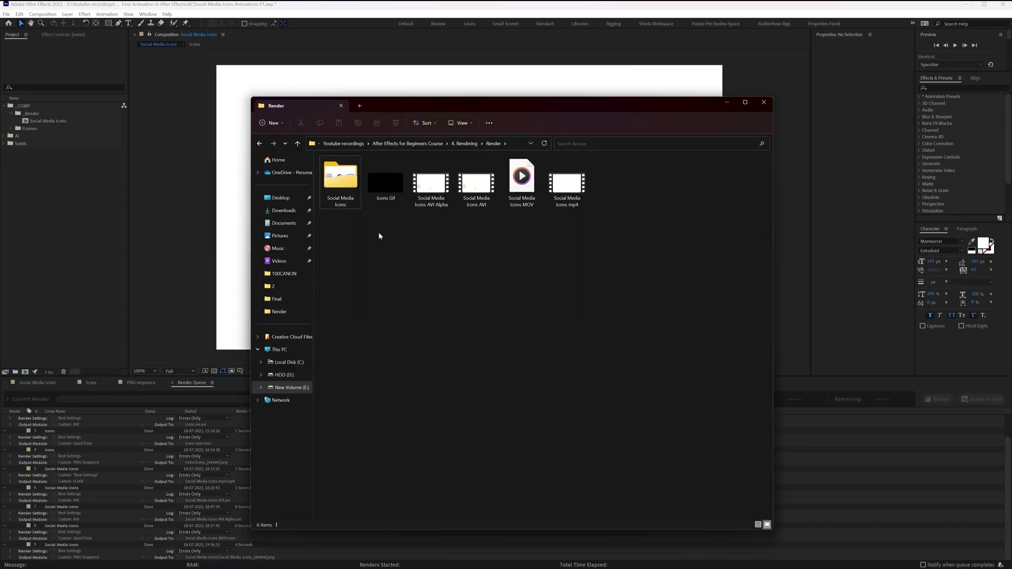
double_click(341, 184)
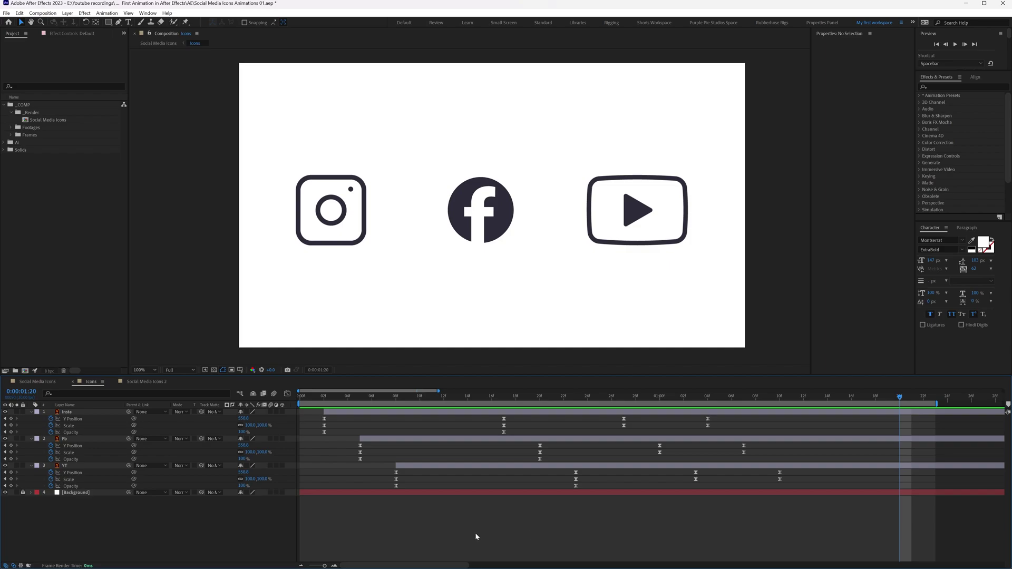
Step: Hide the Background layer in the Icons composition and add the composition to the Render Queue
click(5, 492)
click(6, 13)
mouse_move(32, 156)
click(169, 157)
Step: Set the queued Icons composition's output module to PNG Sequence format with RGB + Alpha channels
click(93, 556)
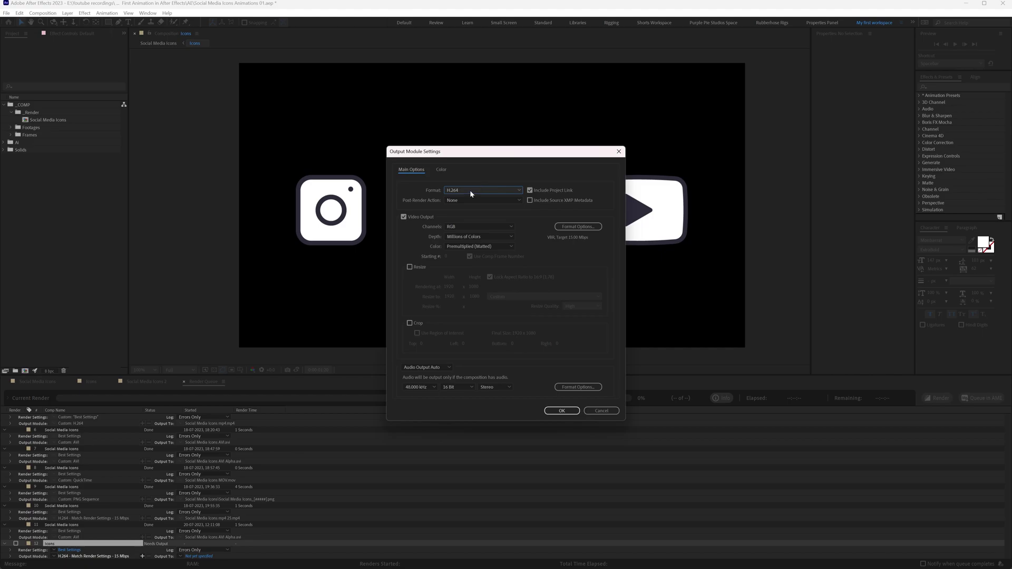
click(470, 192)
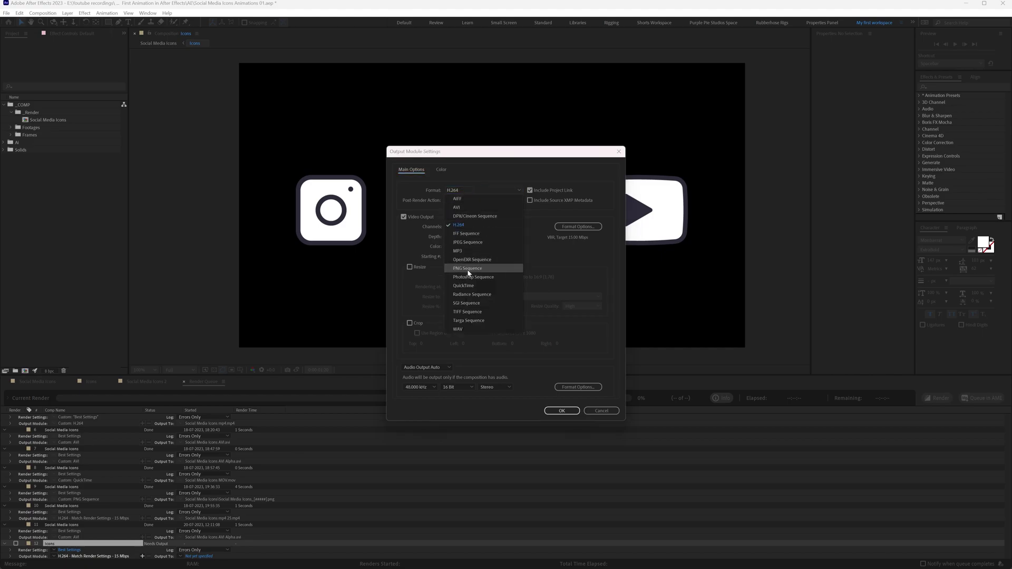
click(468, 270)
click(465, 229)
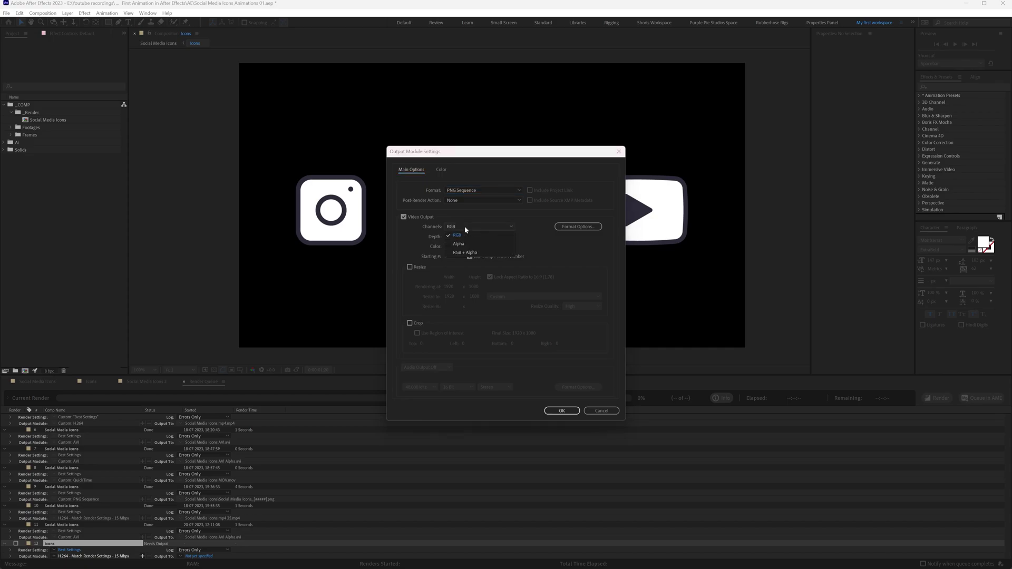
click(464, 253)
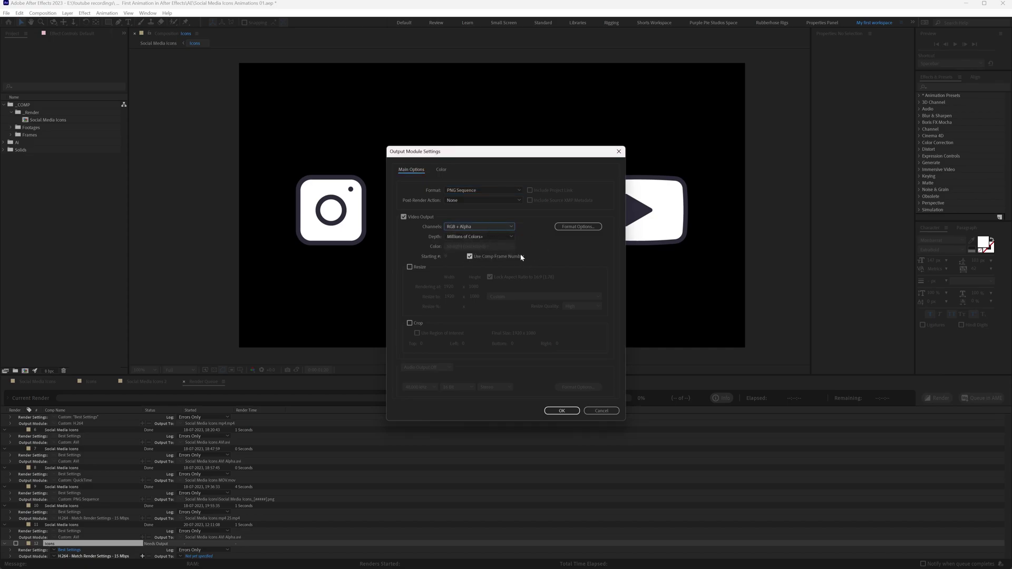